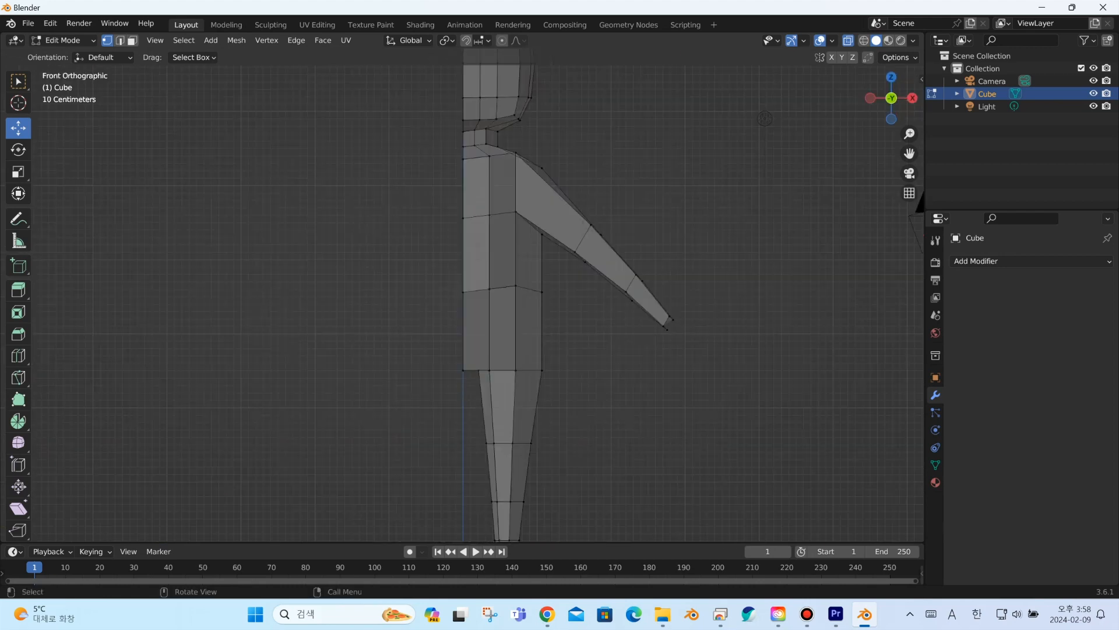
Add a Mirror modifier on the X axis to the half character mesh in Object Mode, and deselect it.
click(630, 350)
middle_drag(630, 349, 633, 298)
key(KP_1)
click(489, 274)
click(985, 261)
click(841, 408)
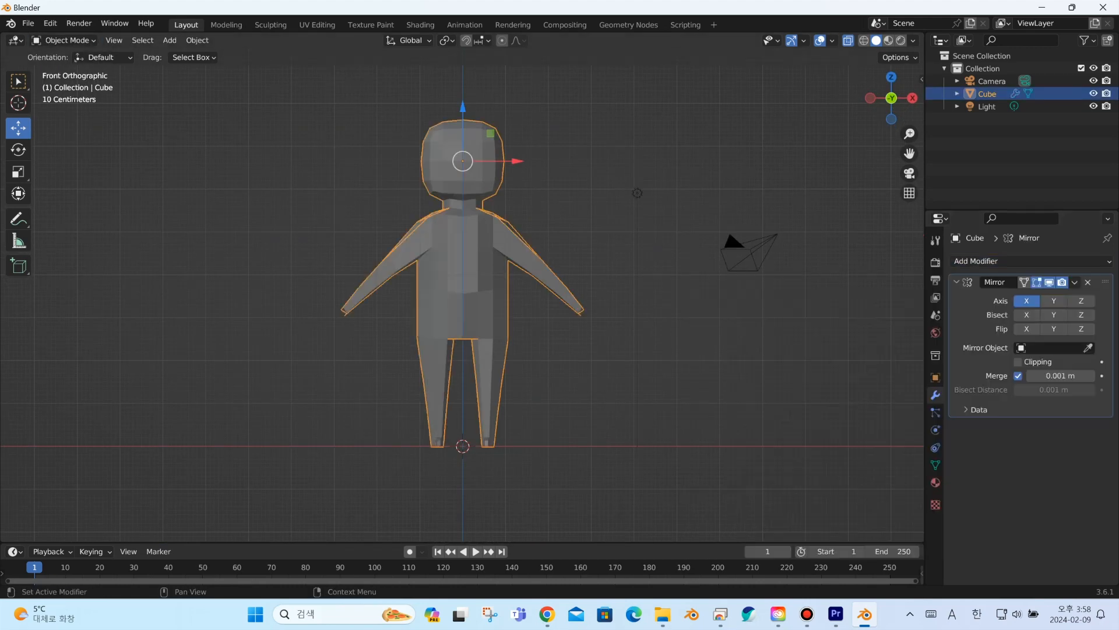
key(alt+a)
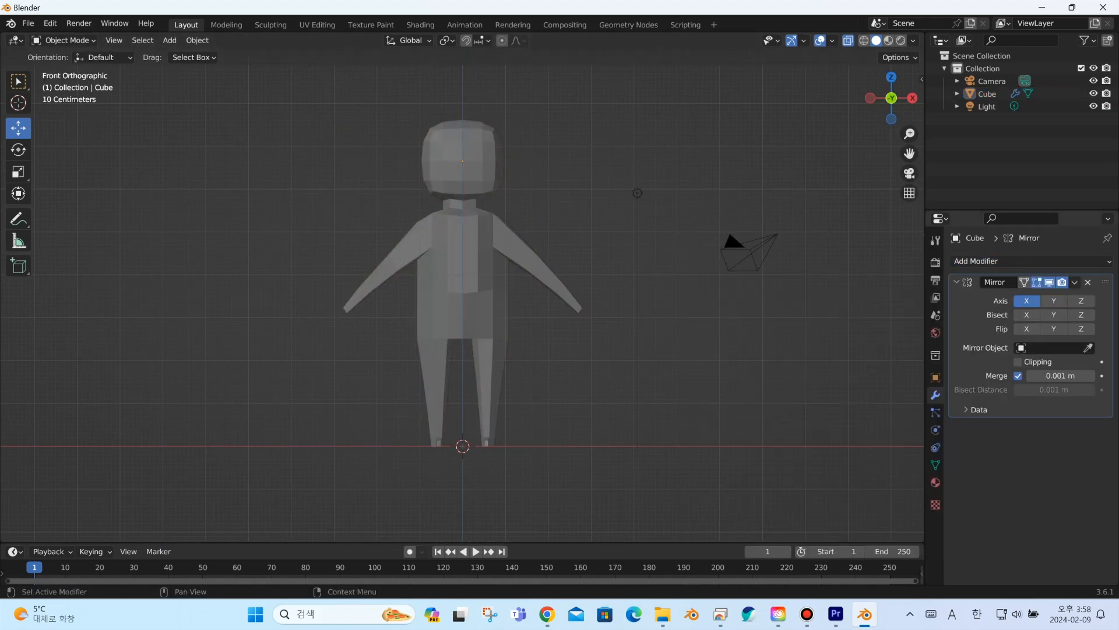
Apply the character's Mirror modifier and add a Subdivision Surface modifier.
click(1075, 282)
click(1026, 296)
click(1032, 261)
click(857, 492)
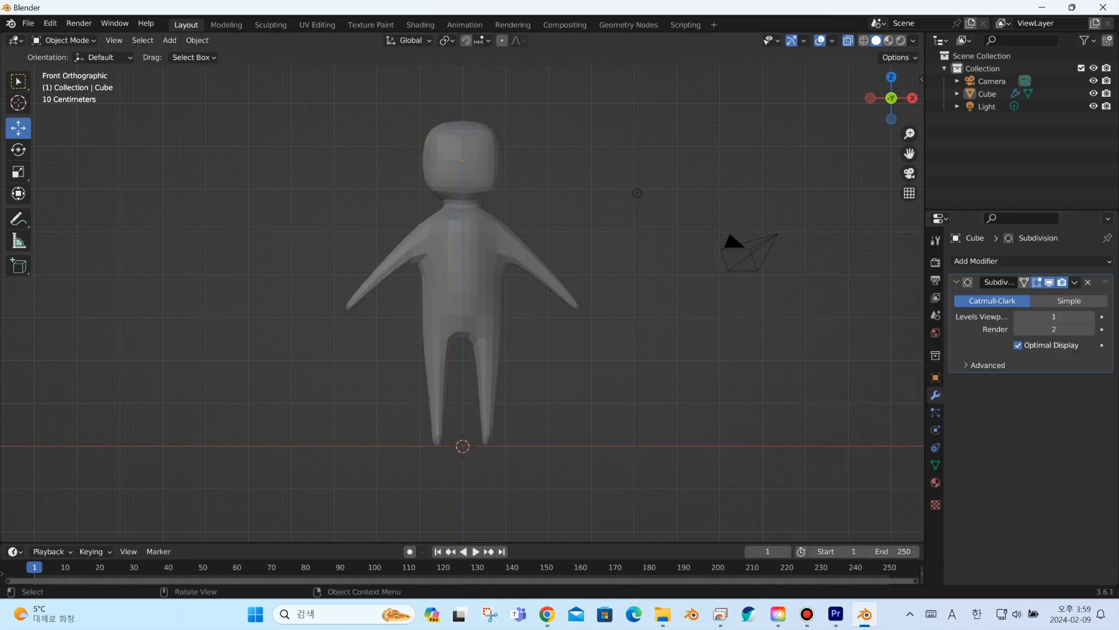
Raise the character's viewport subdivision level by one and shade it smooth.
click(1088, 316)
right_click(443, 305)
click(443, 305)
scroll(463, 350, up, 3)
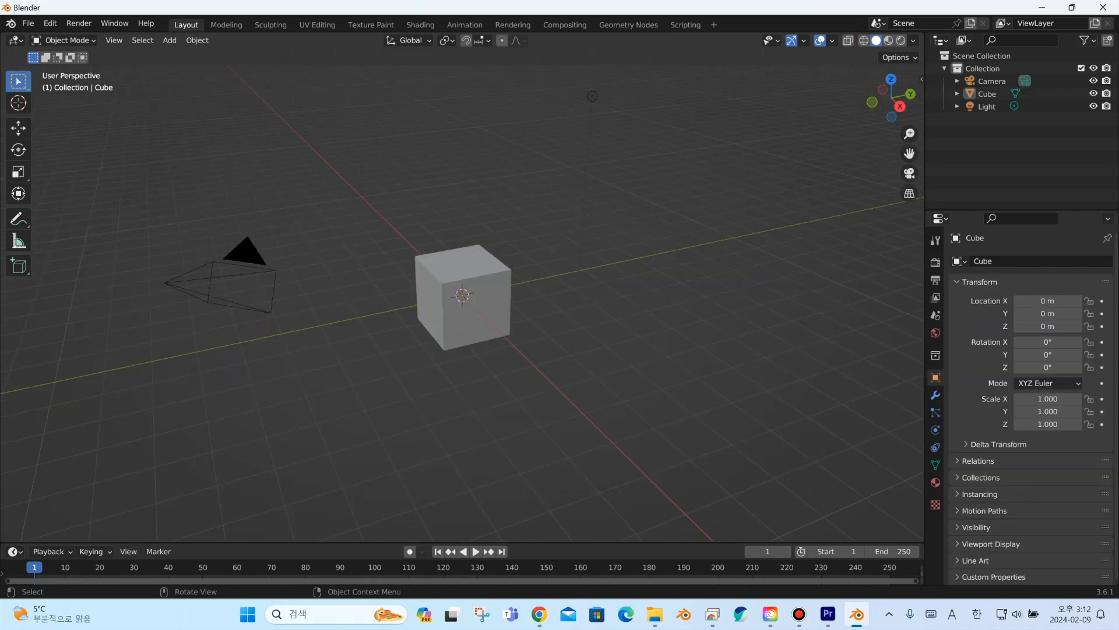
Delete the default cube, camera and light from the new scene.
shift+middle_drag(508, 350, 557, 375)
drag(745, 451, 257, 110)
key(Delete)
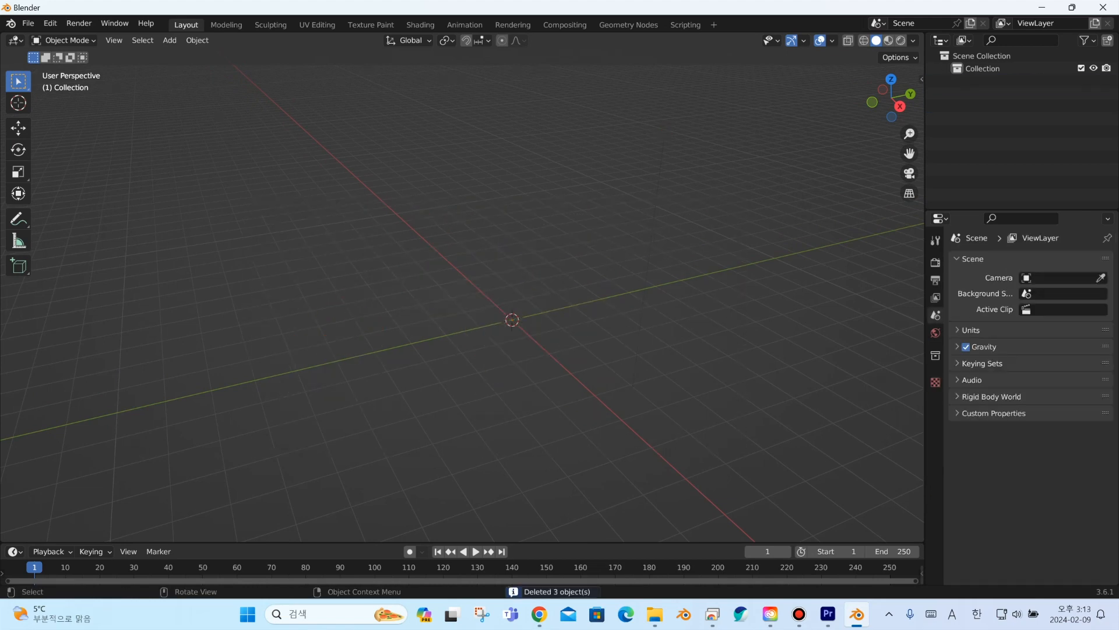
Add a plane and scale it up to about 4.35.
key(shift+a)
mouse_move(212, 195)
click(300, 196)
key(s)
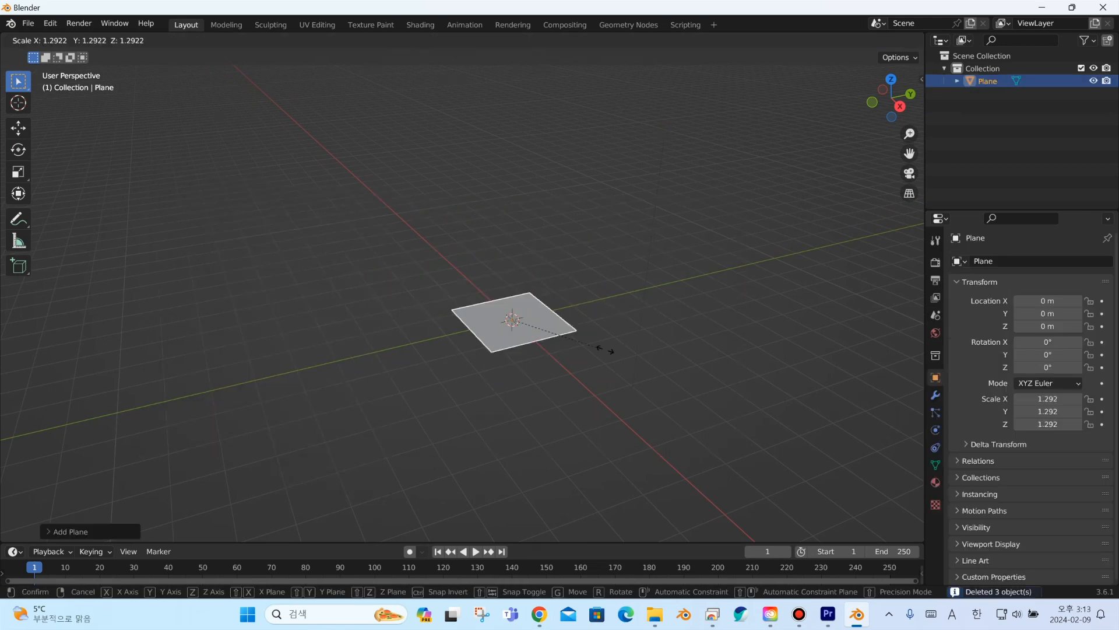
click(826, 419)
Subdivide the plane in Edit Mode with 50 cuts.
key(Tab)
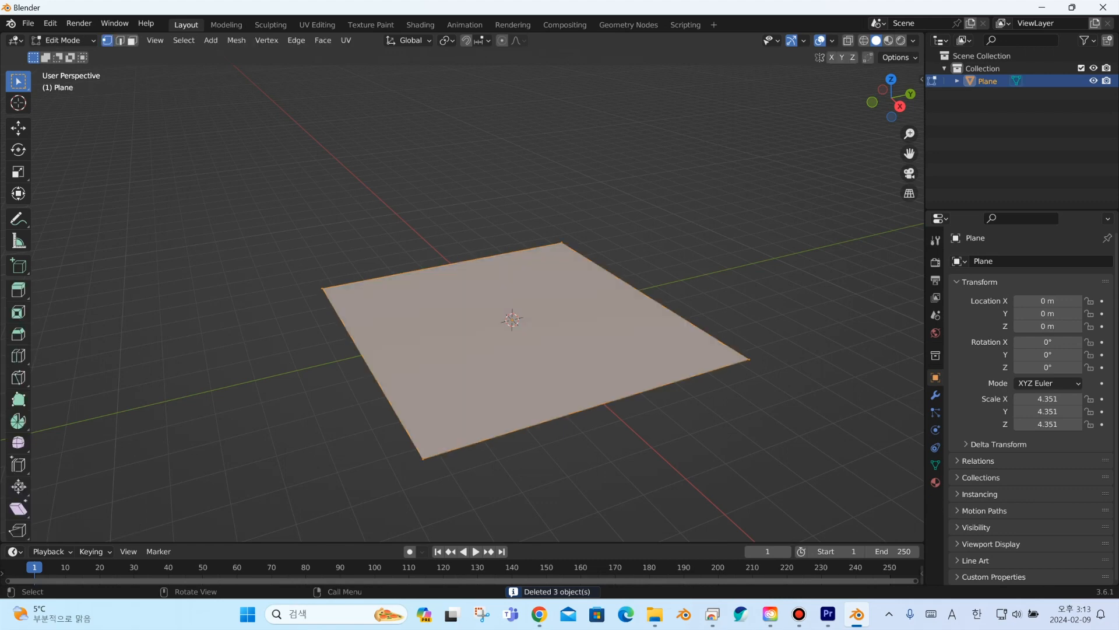
right_click(484, 365)
click(466, 303)
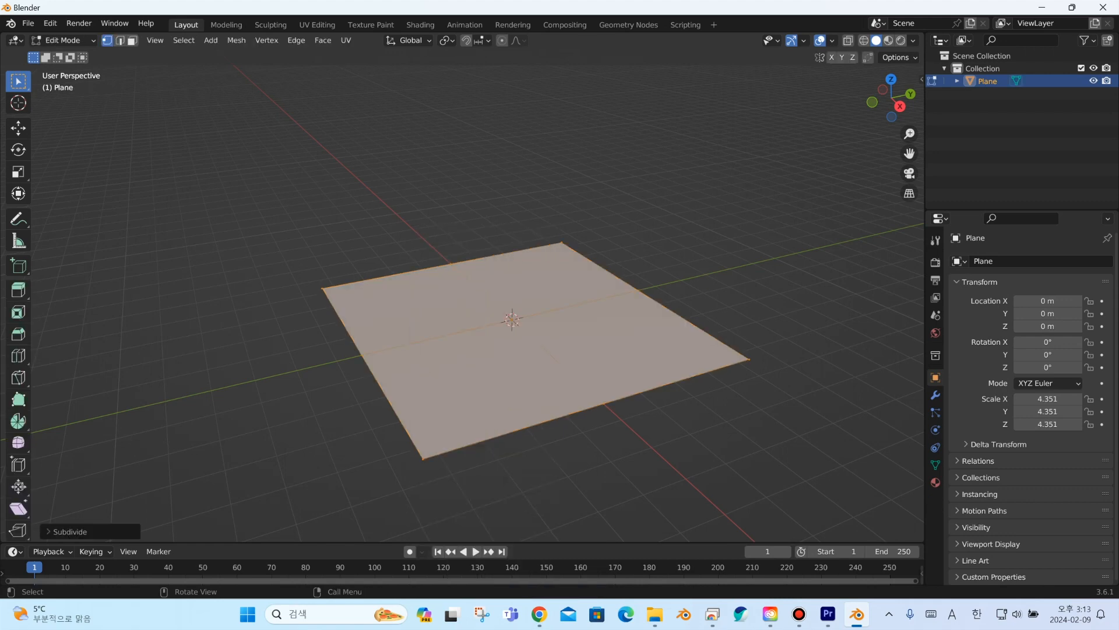
click(70, 531)
click(163, 444)
text(50)
key(Return)
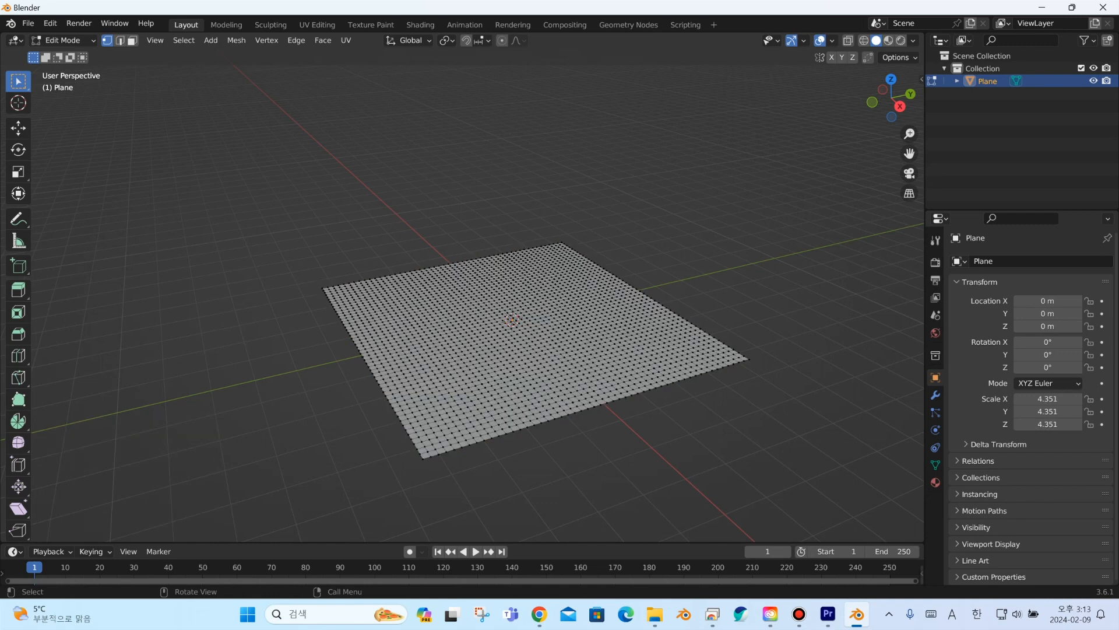
Try raising the plane's centre vertex along Z with the Move tool, and undo the move.
click(18, 129)
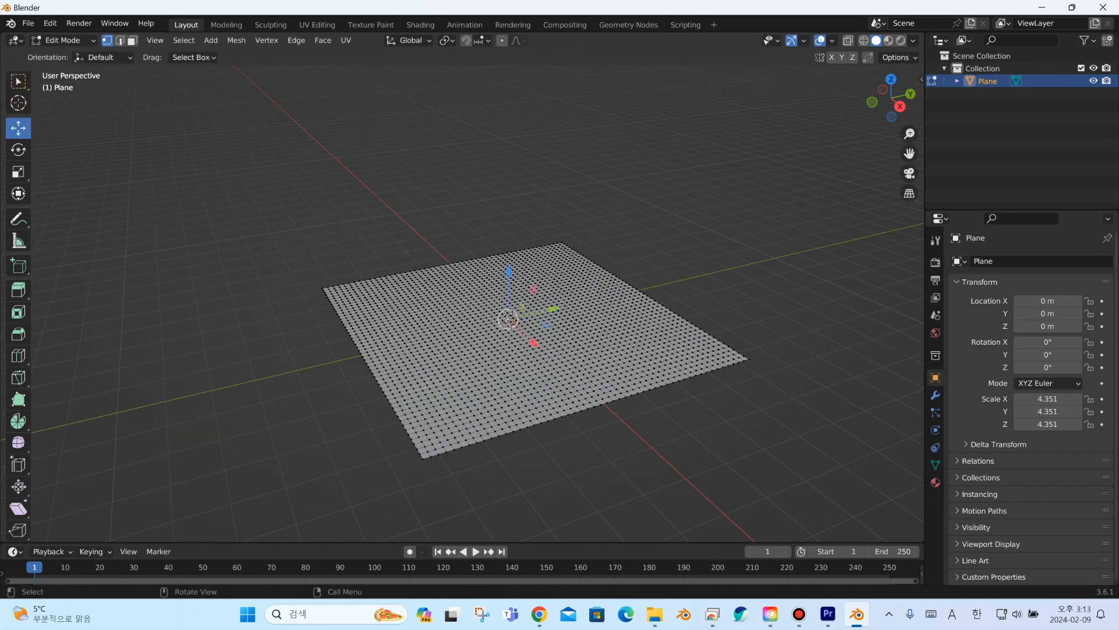
drag(509, 271, 512, 153)
scroll(512, 152, up, 3)
middle_drag(511, 152, 490, 74)
key(ctrl+z)
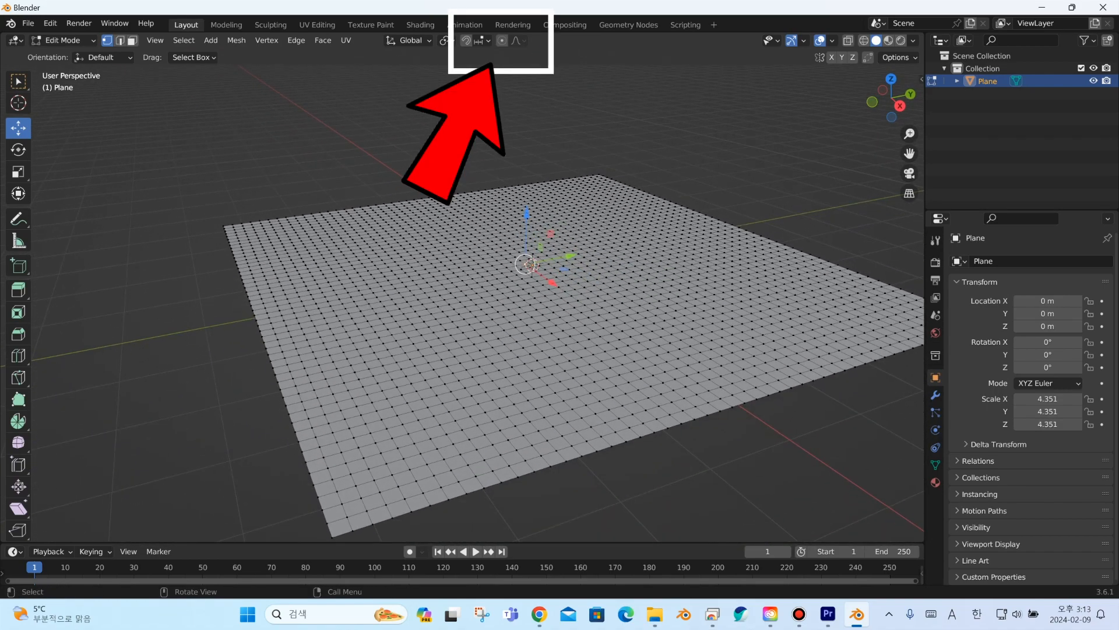
Turn on proportional editing and shift the centre vertex slightly, adjusting the Smooth falloff's influence size to 2.144.
key(o)
middle_drag(533, 245, 533, 264)
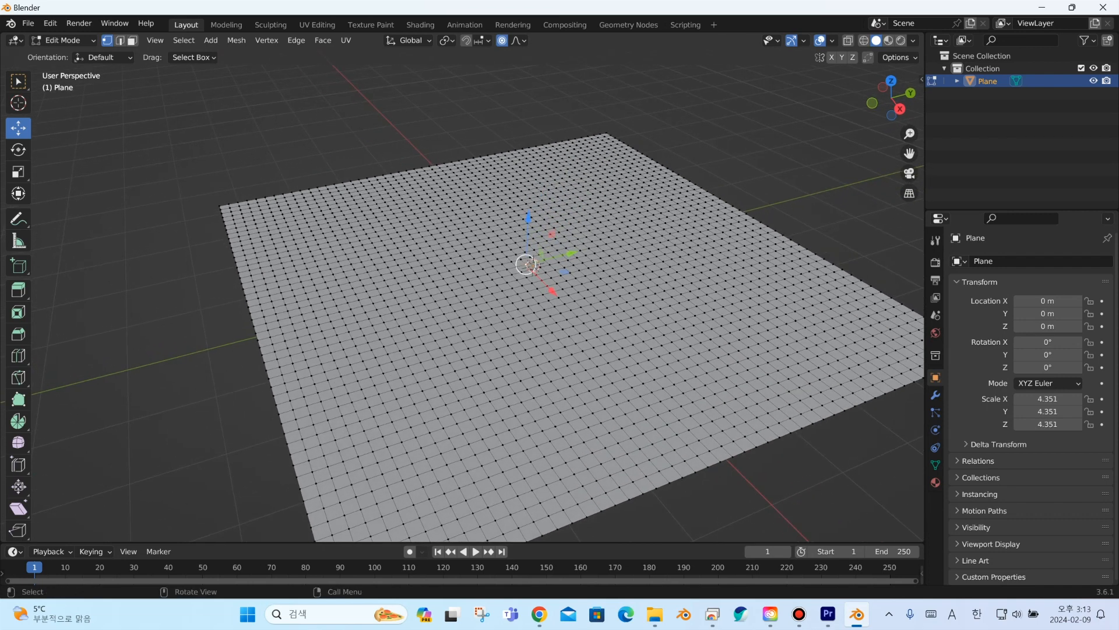
key(g)
scroll(532, 265, down, 5)
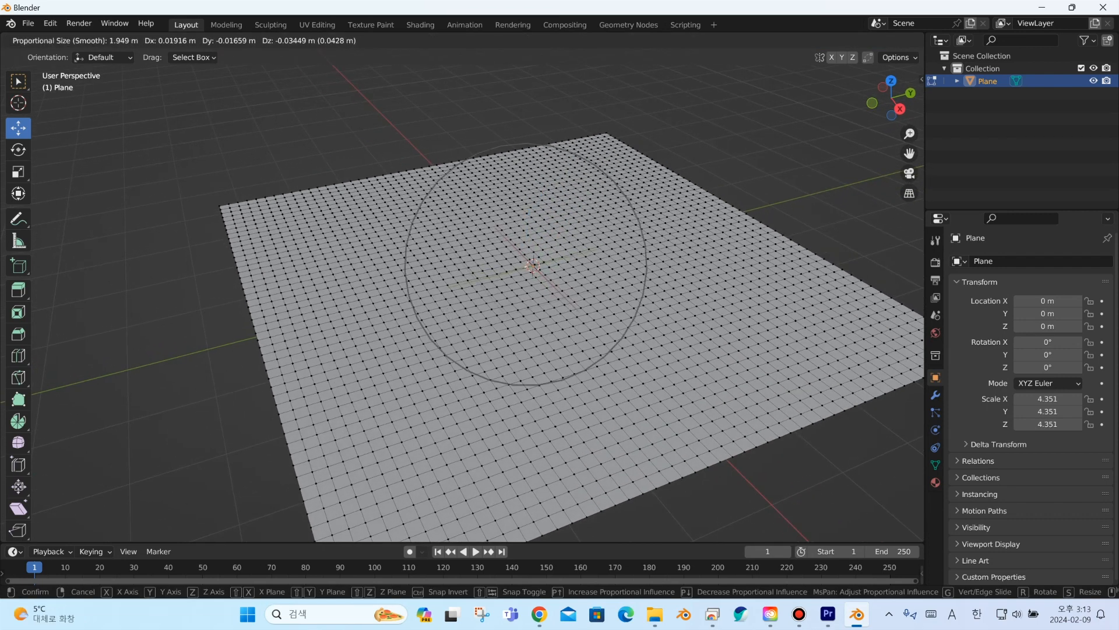
scroll(533, 266, up, 10)
scroll(533, 266, down, 9)
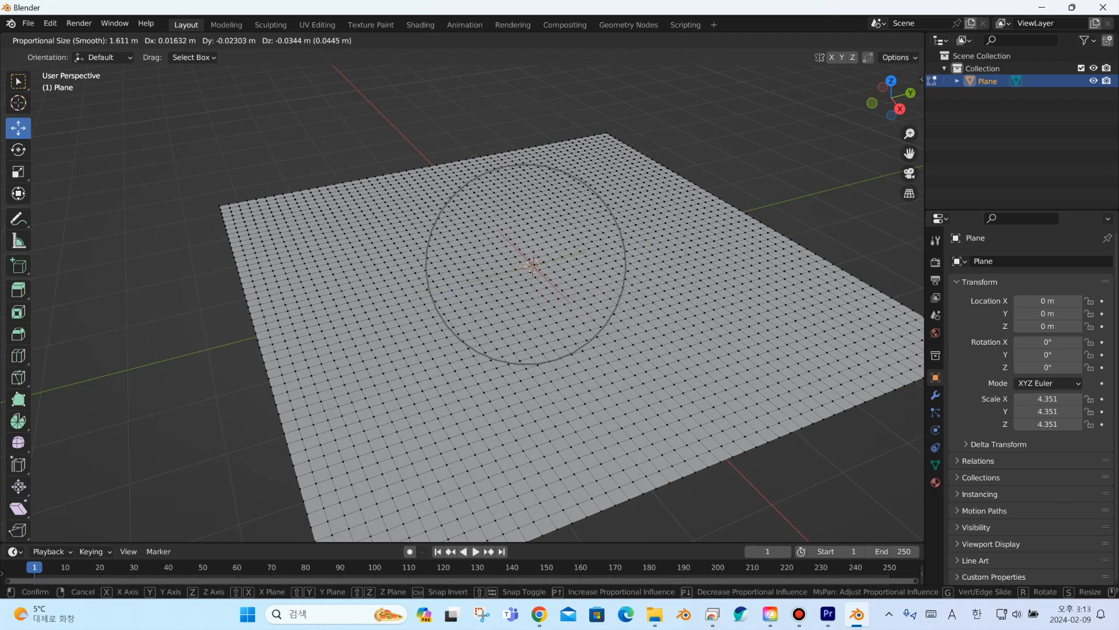
click(532, 265)
shift+middle_drag(532, 265, 522, 288)
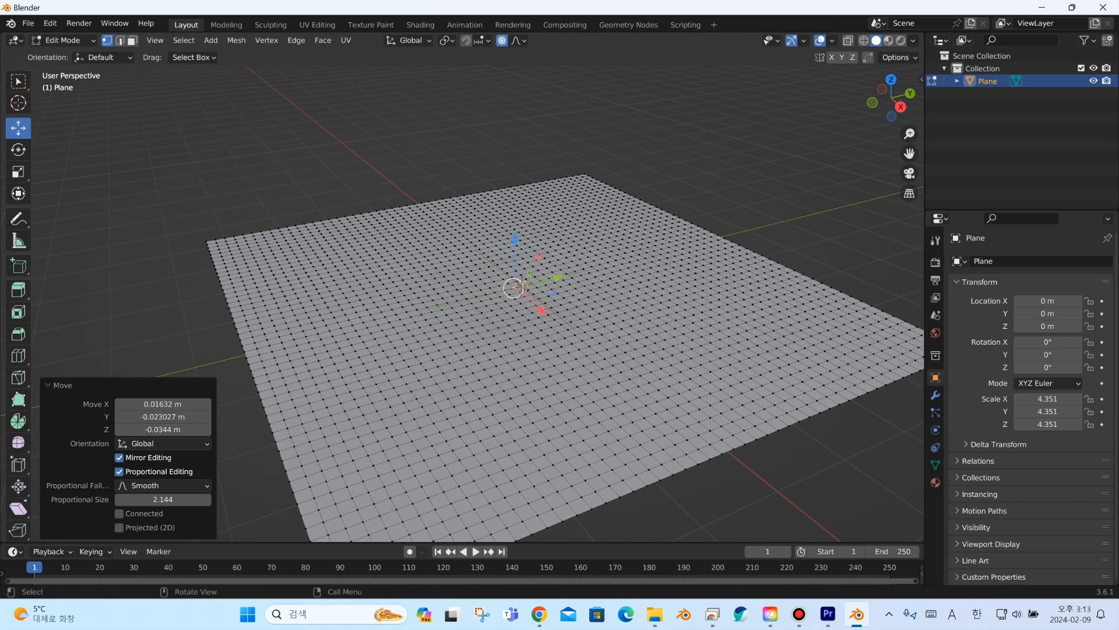
Raise the centre vertex about 2.77 m along Z with Smooth proportional falloff to form a hill.
key(g)
key(z)
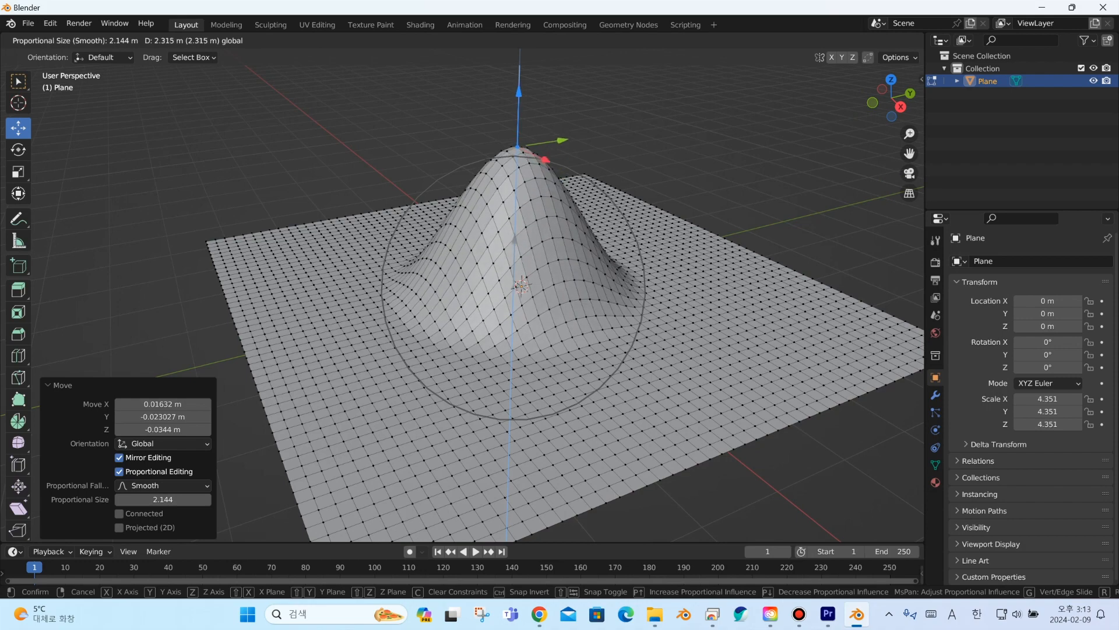
click(518, 115)
scroll(519, 274, down, 4)
middle_drag(518, 274, 516, 283)
scroll(510, 285, up, 3)
Try the Random, Constant, Linear and Sharp proportional falloffs on the move, and set it to Inverse Square.
click(157, 485)
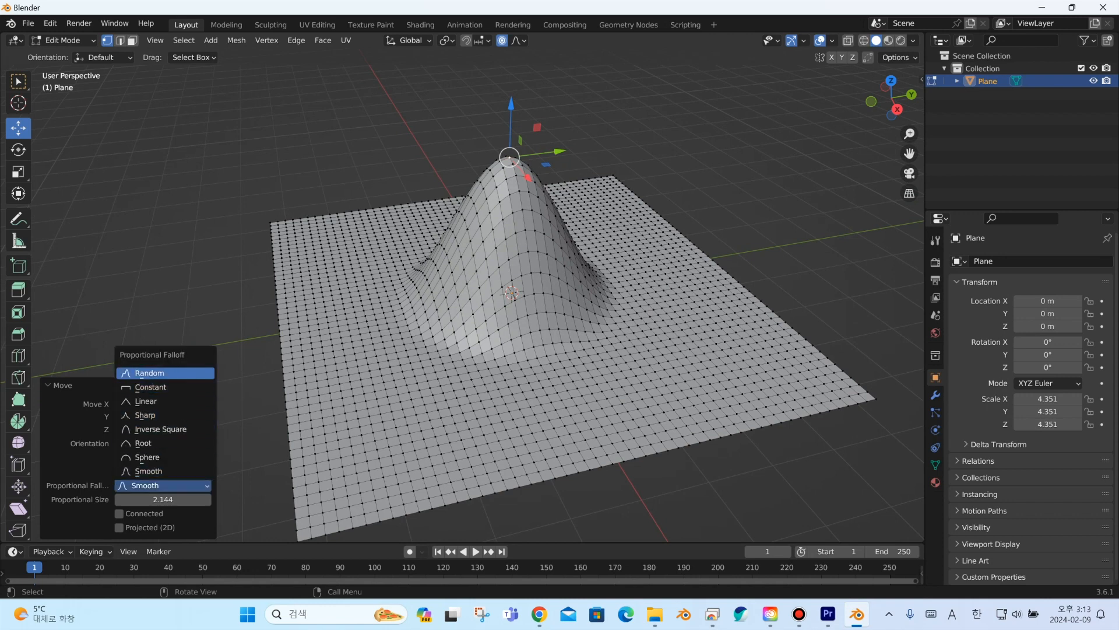
click(149, 373)
click(163, 485)
click(151, 387)
click(163, 485)
click(147, 401)
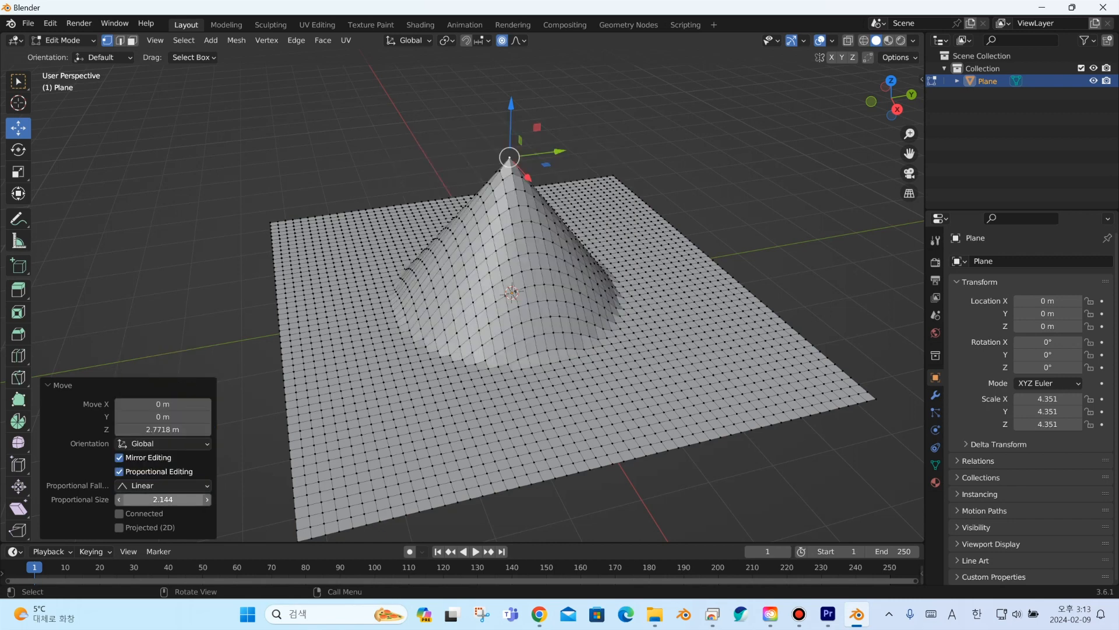
click(163, 485)
click(145, 415)
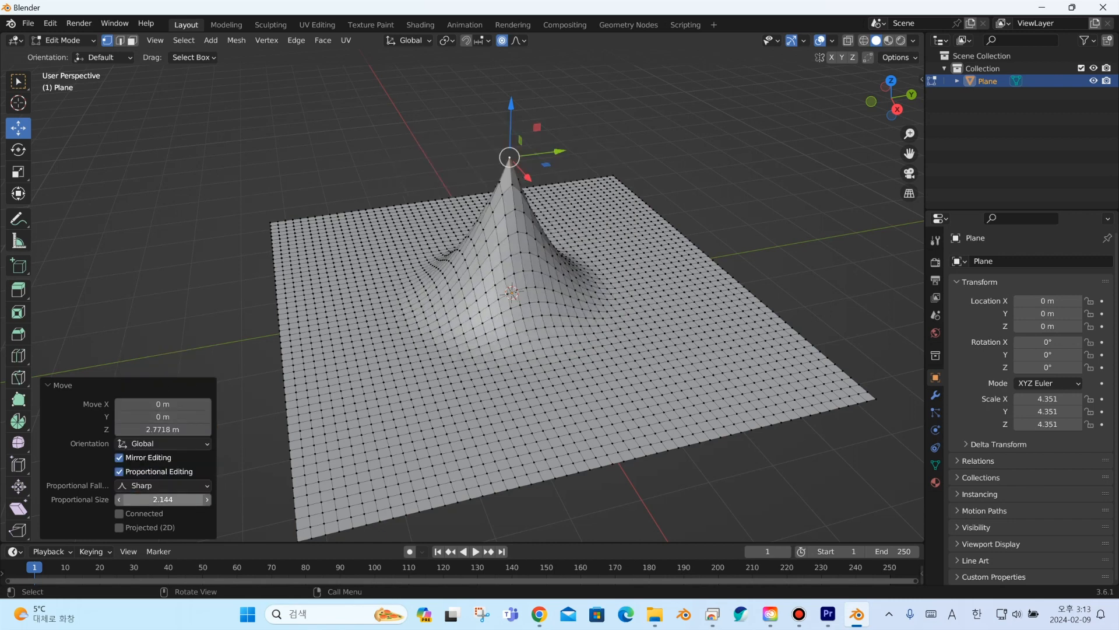
click(163, 485)
click(153, 429)
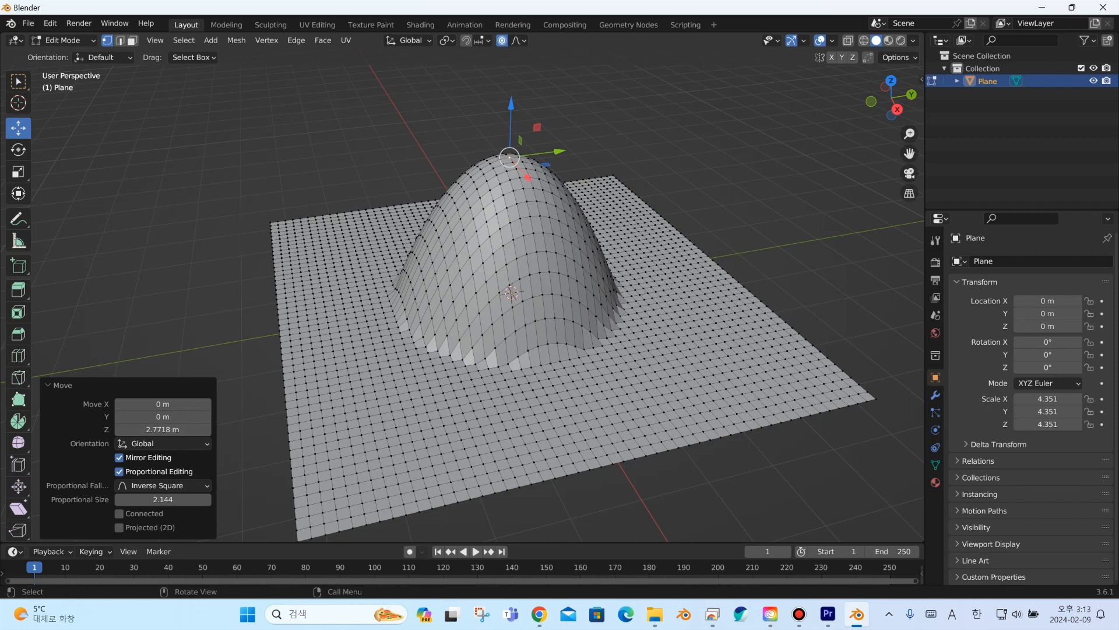
Activate the selection tool and switch the plane back to Object Mode.
click(18, 81)
click(63, 40)
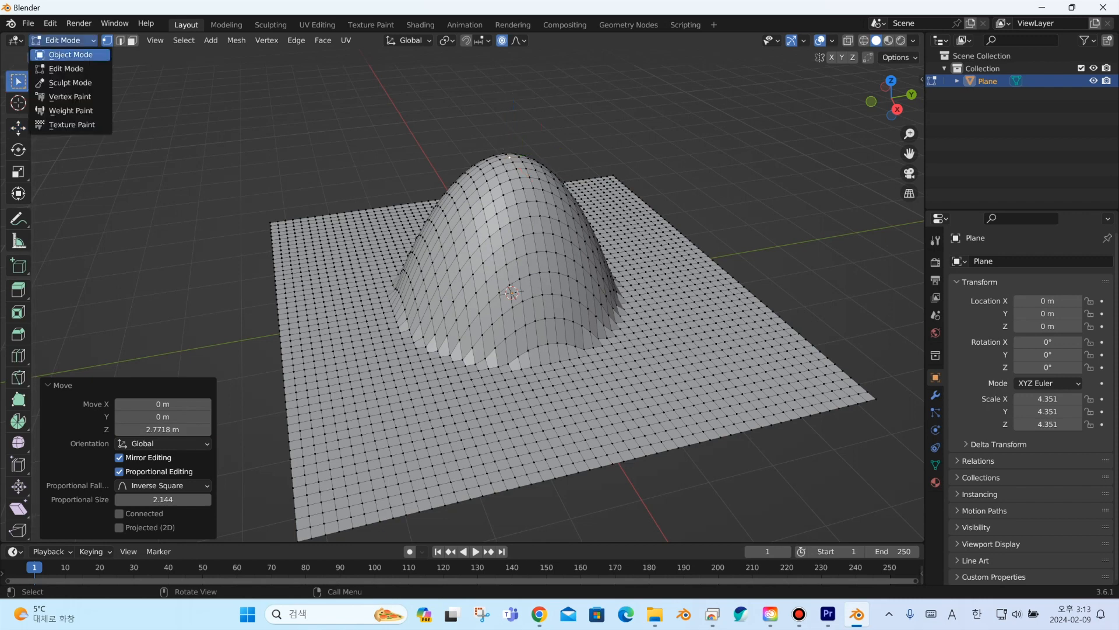
click(50, 52)
right_click(527, 264)
mouse_move(511, 262)
middle_down()
mouse_move(527, 263)
mouse_move(500, 278)
mouse_move(517, 275)
middle_up()
click(524, 277)
scroll(524, 277, down, 2)
scroll(524, 277, up, 3)
scroll(500, 278, down, 4)
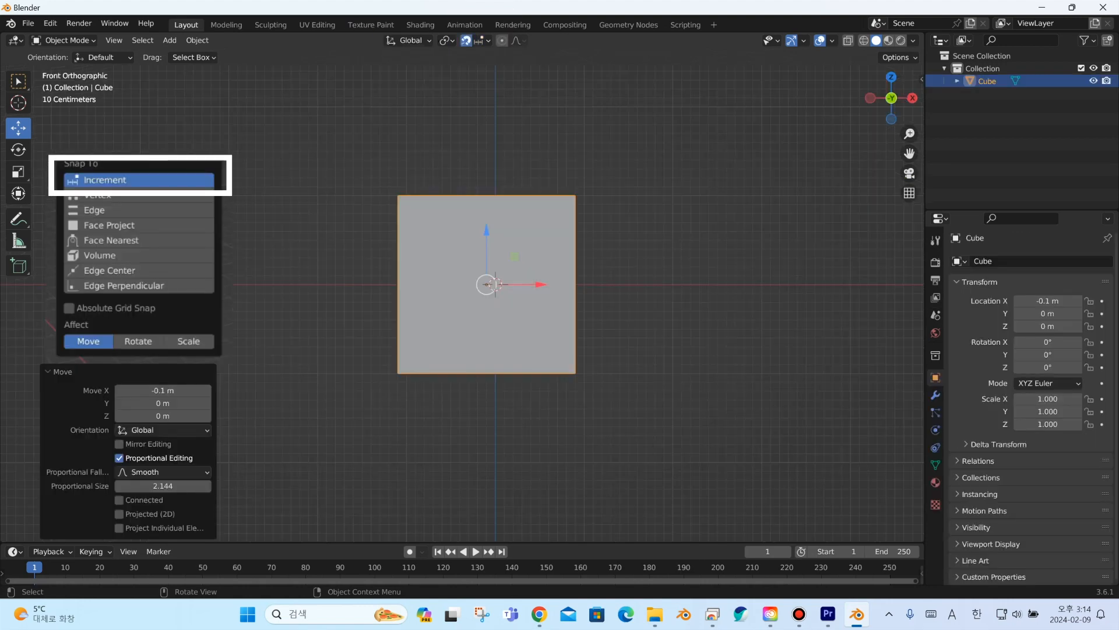
Move the cube back and forth along the X axis with Increment snapping, and turn on X-ray display.
key(g)
key(x)
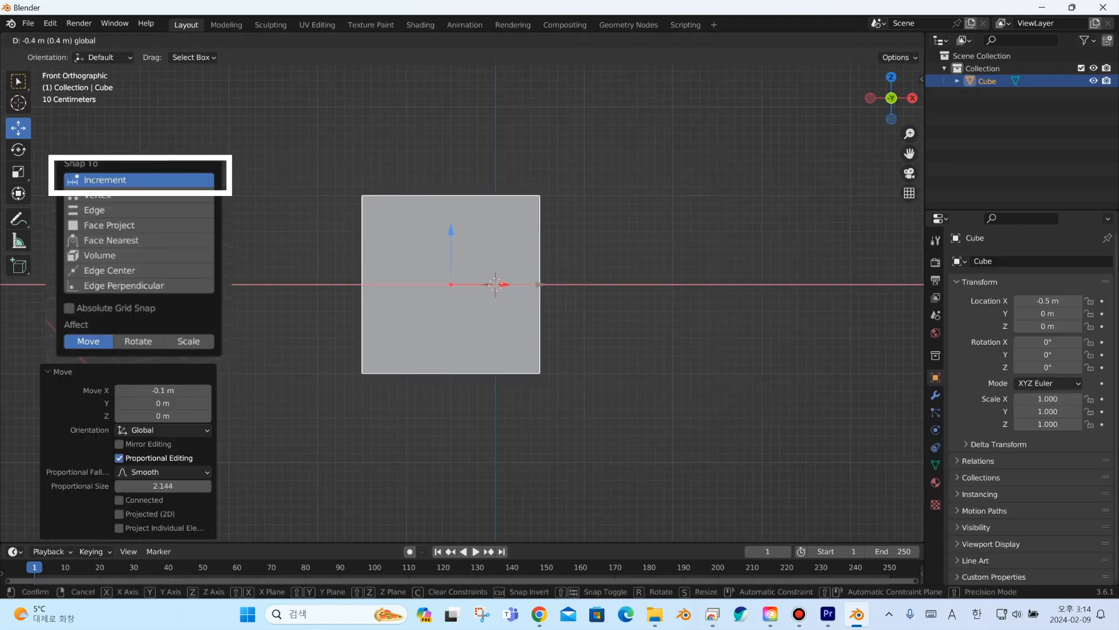
drag(495, 284, 540, 284)
click(848, 40)
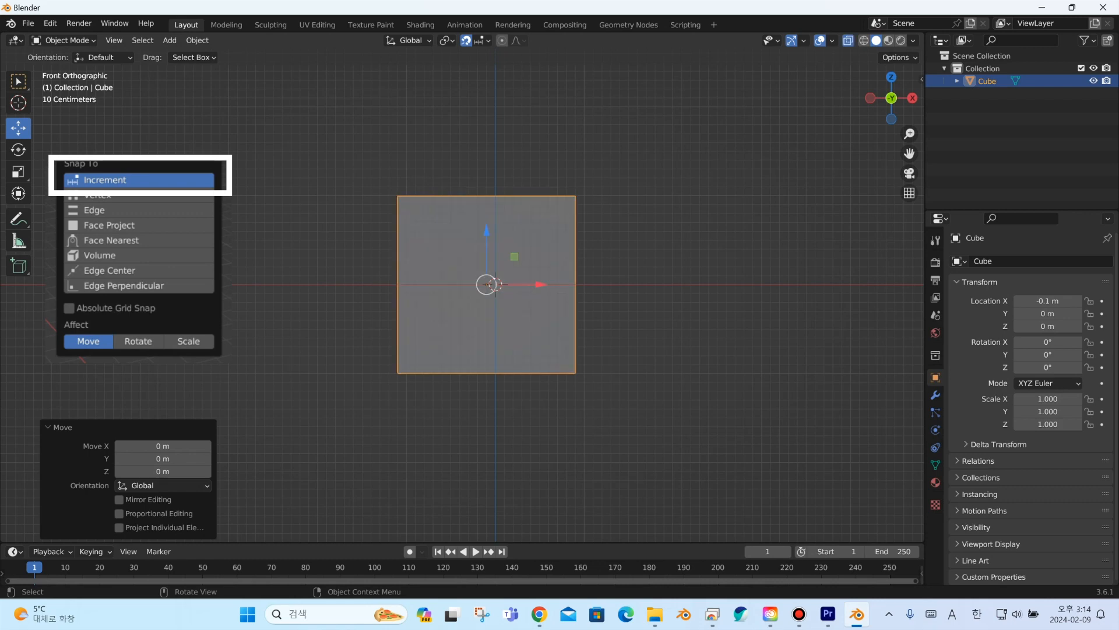
scroll(504, 277, up, 3)
scroll(560, 277, up, 3)
drag(587, 263, 560, 263)
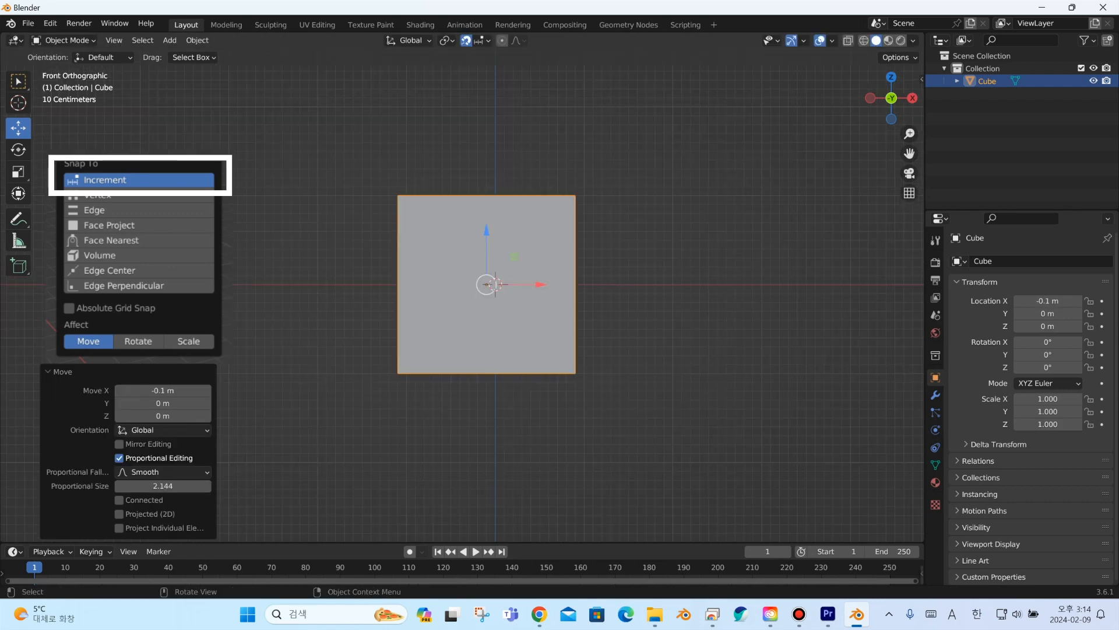
Turn on X-ray display and nudge the cube in the positive X direction with Increment snapping.
mouse_move(541, 285)
mouse_down()
mouse_move(505, 284)
mouse_move(540, 284)
mouse_up()
click(847, 41)
scroll(542, 268, up, 6)
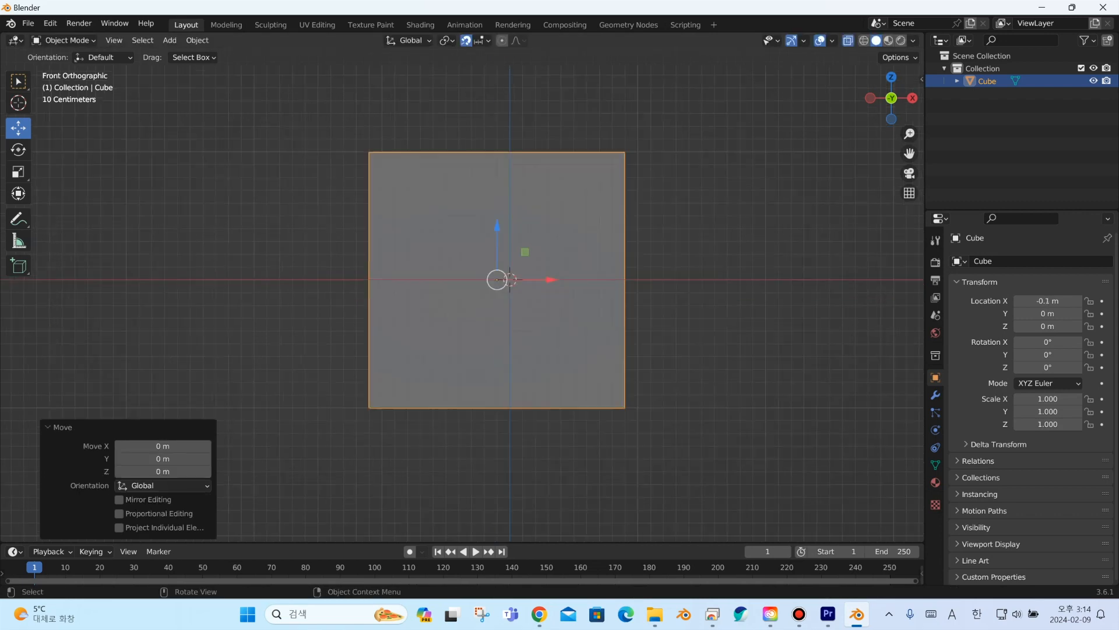
drag(588, 263, 615, 262)
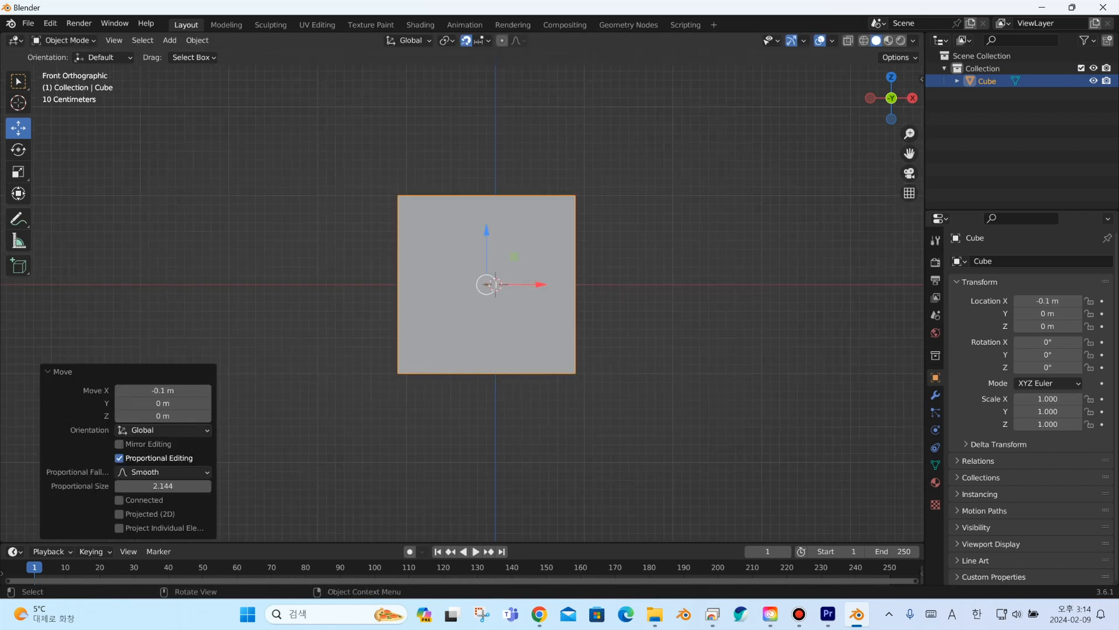
Turn on X-ray display and shift the cube in the negative X direction with Increment snapping.
mouse_move(540, 285)
mouse_down()
mouse_move(495, 284)
mouse_move(540, 285)
mouse_up()
key(alt+z)
scroll(462, 295, up, 6)
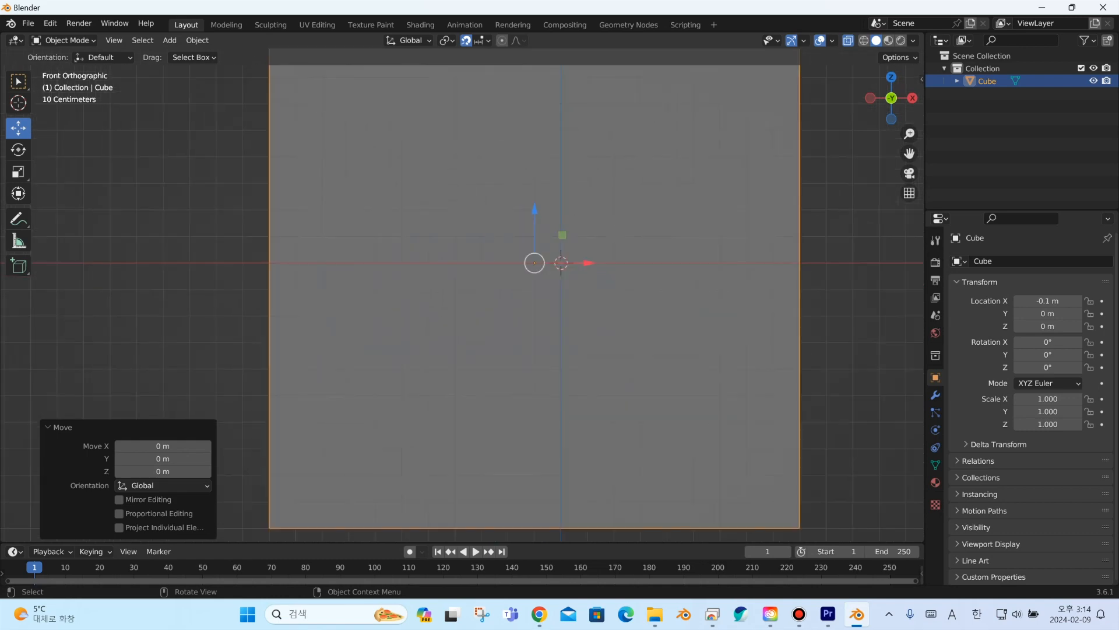
drag(588, 263, 535, 263)
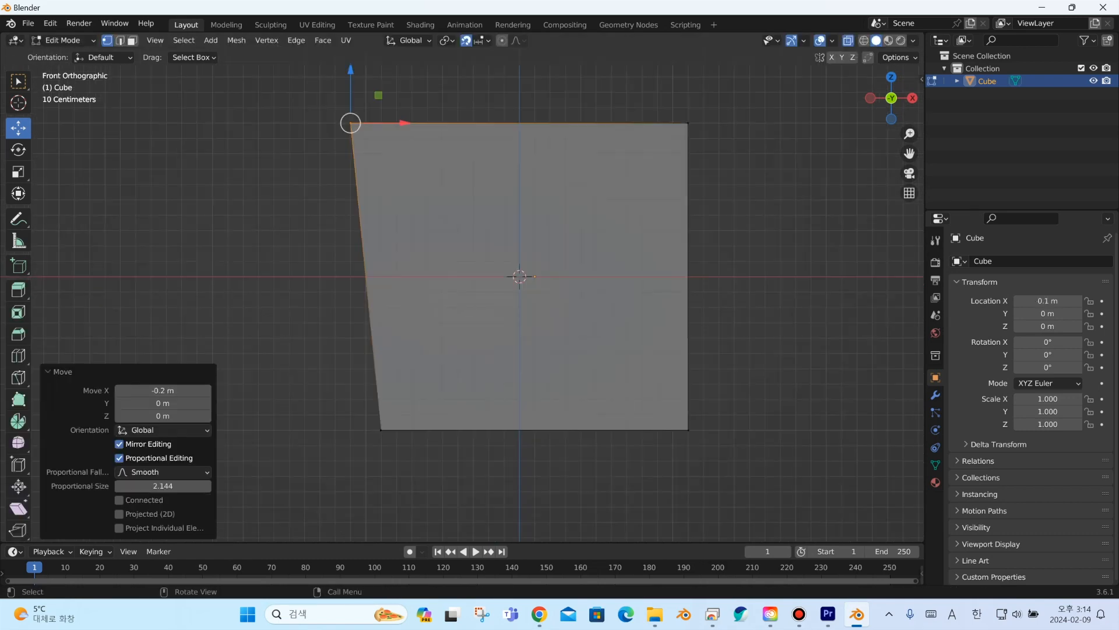
Move the selected upper corner vertex of the cube -0.4 m along X with Increment snapping.
drag(400, 123, 290, 123)
scroll(362, 196, down, 3)
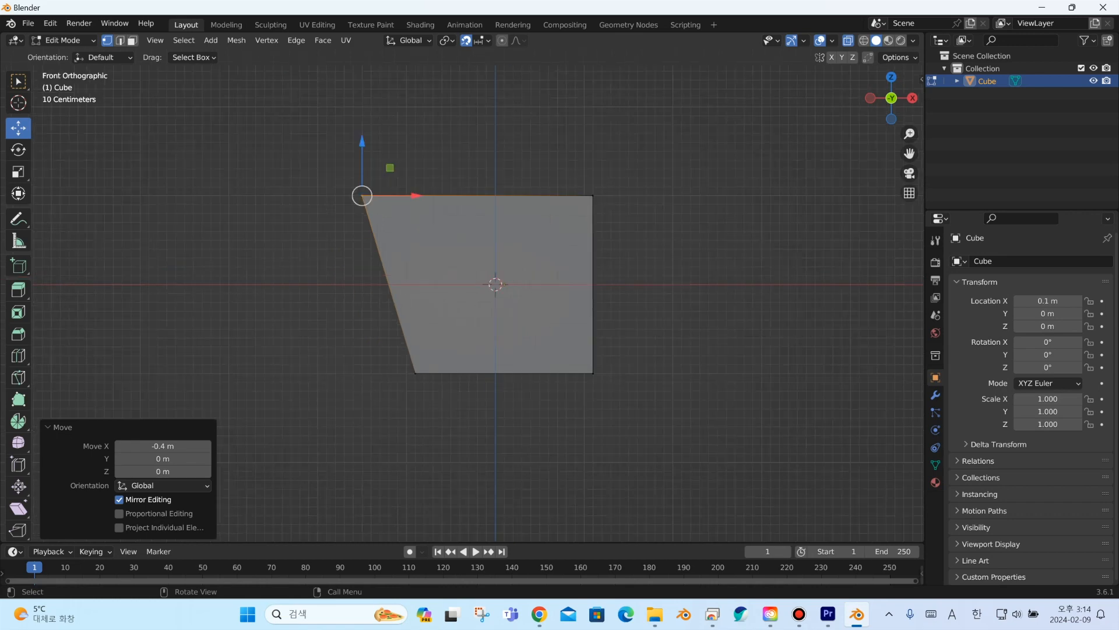
middle_drag(408, 233, 405, 274)
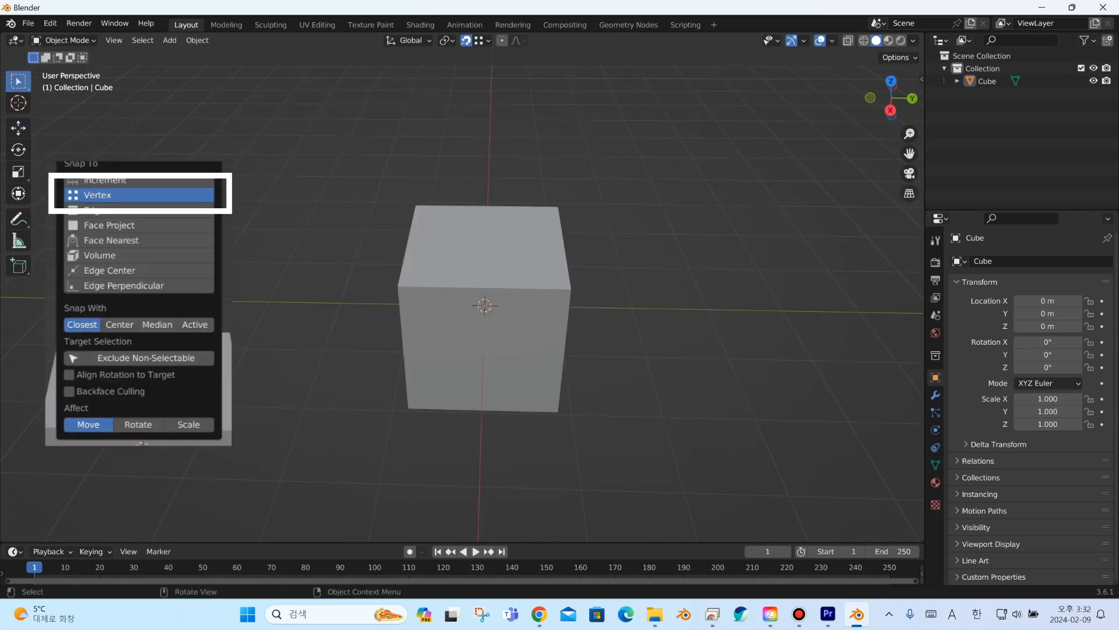
In Edit Mode, snap the front face's upper-left corner vertex onto its upper-right corner with Vertex snapping.
click(484, 309)
key(Tab)
click(398, 286)
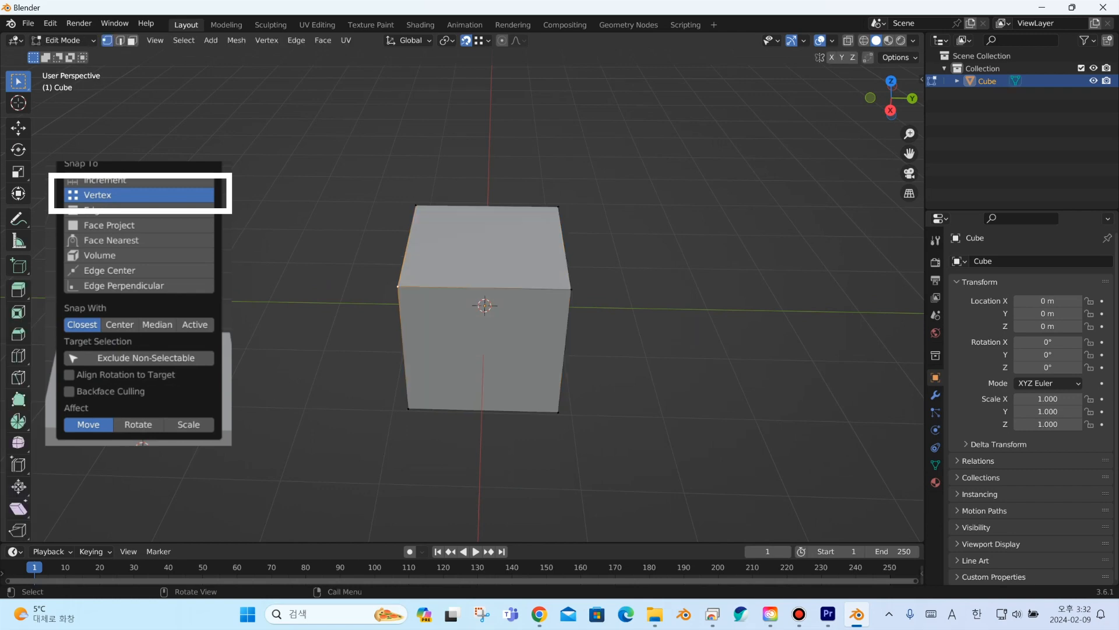
key(g)
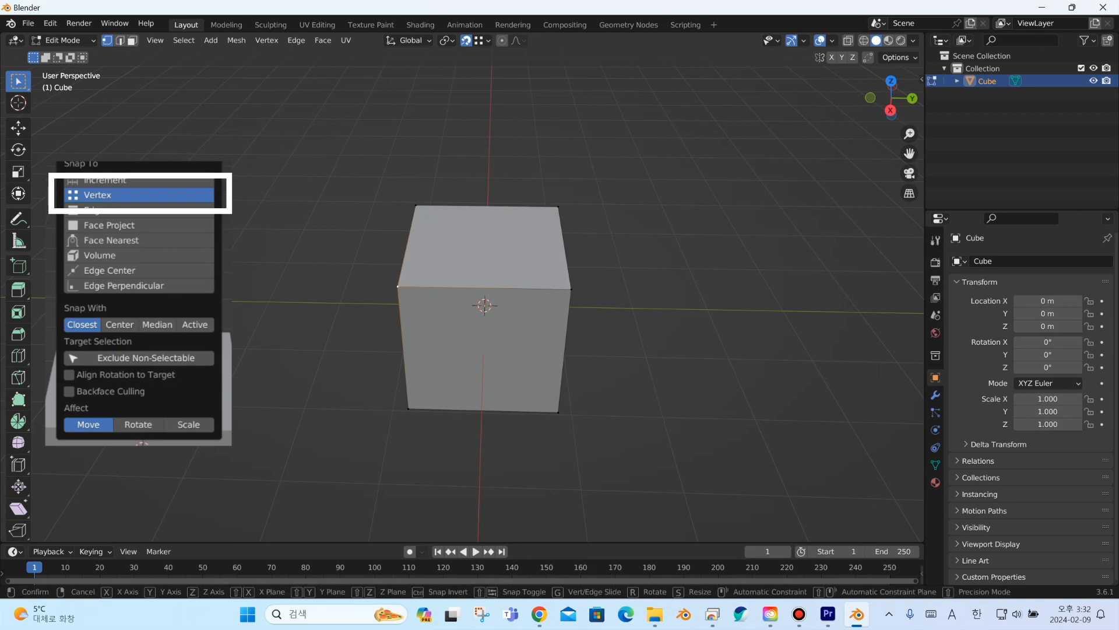
click(571, 289)
Snap a top vertex at the shared corner onto the adjacent top corner along the X direction.
middle_drag(560, 297, 454, 300)
click(421, 337)
key(g)
click(583, 292)
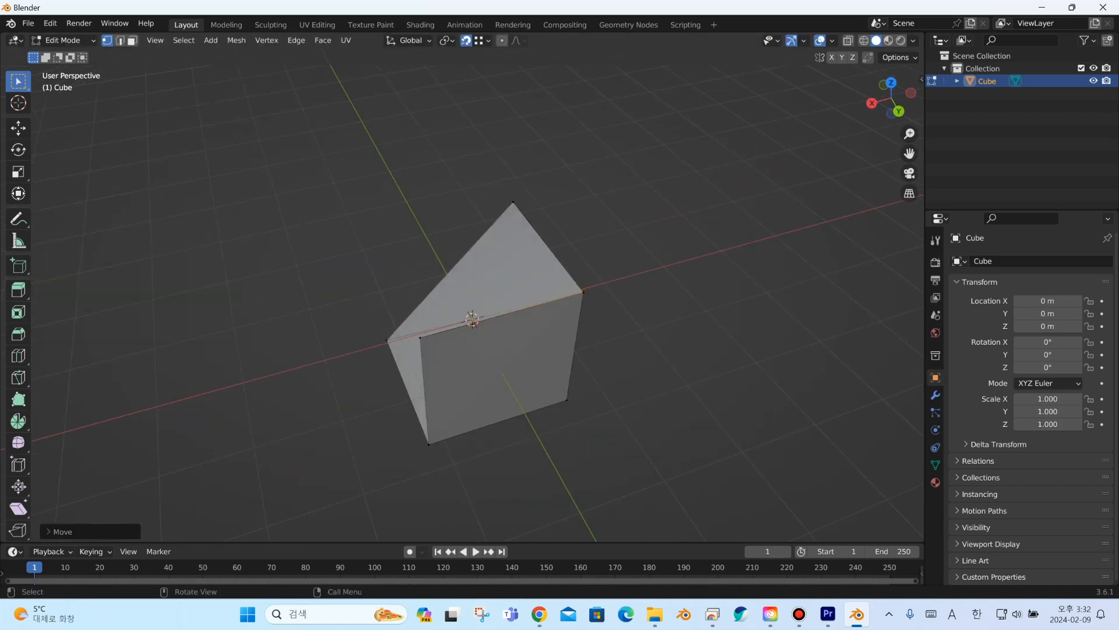
Snap the selected top vertex of the cube onto the adjacent top corner, 2 m along Y, with Vertex snapping.
middle_drag(583, 294, 634, 297)
key(g)
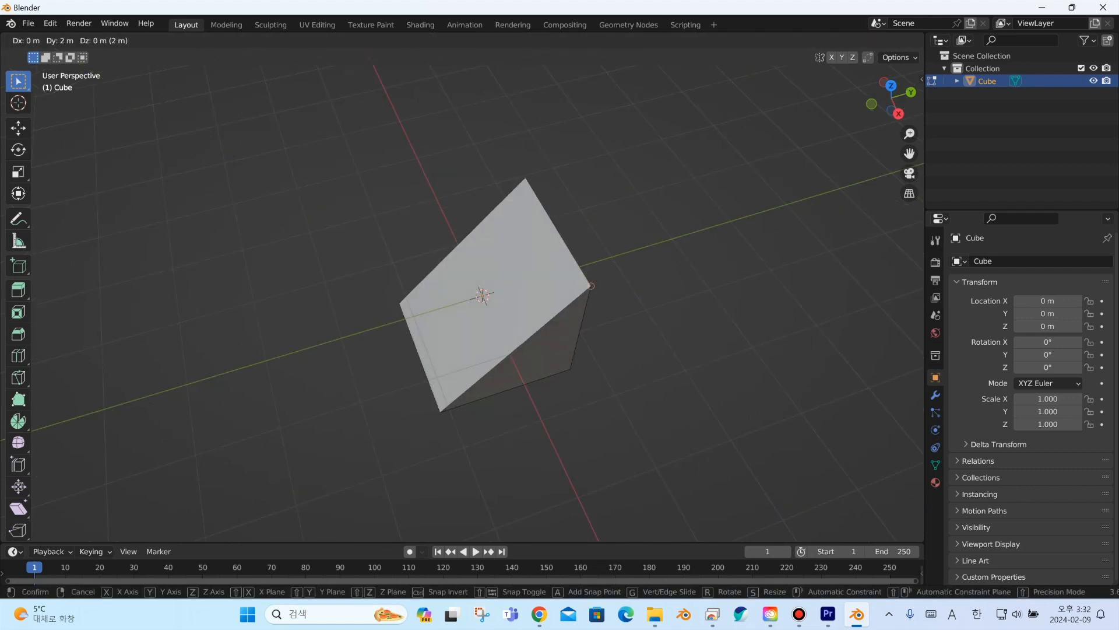
key(Return)
middle_drag(524, 291, 583, 291)
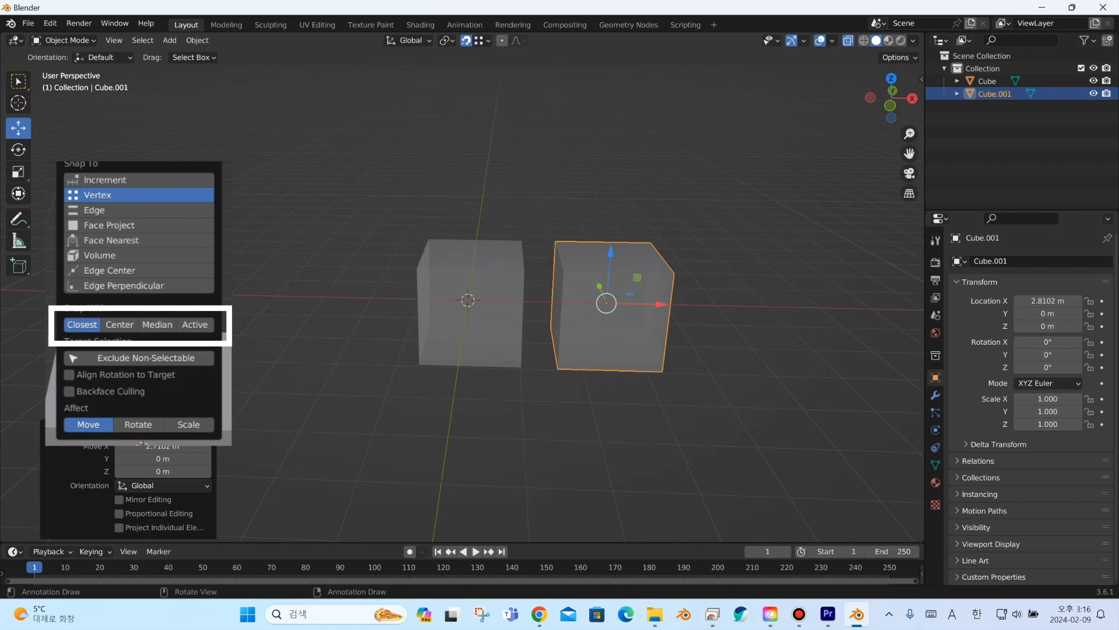
Select the cube nearer the world origin and scale it down uniformly to 0.622.
click(483, 40)
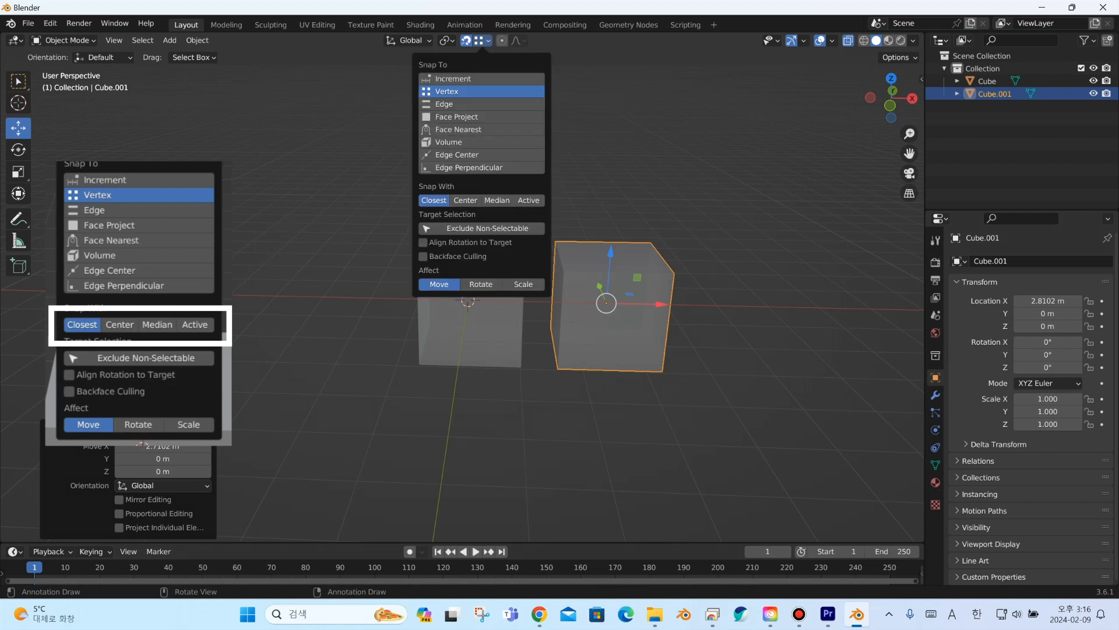
shift+middle_drag(468, 300, 400, 274)
middle_drag(400, 274, 400, 289)
scroll(400, 289, up, 2)
click(385, 292)
key(s)
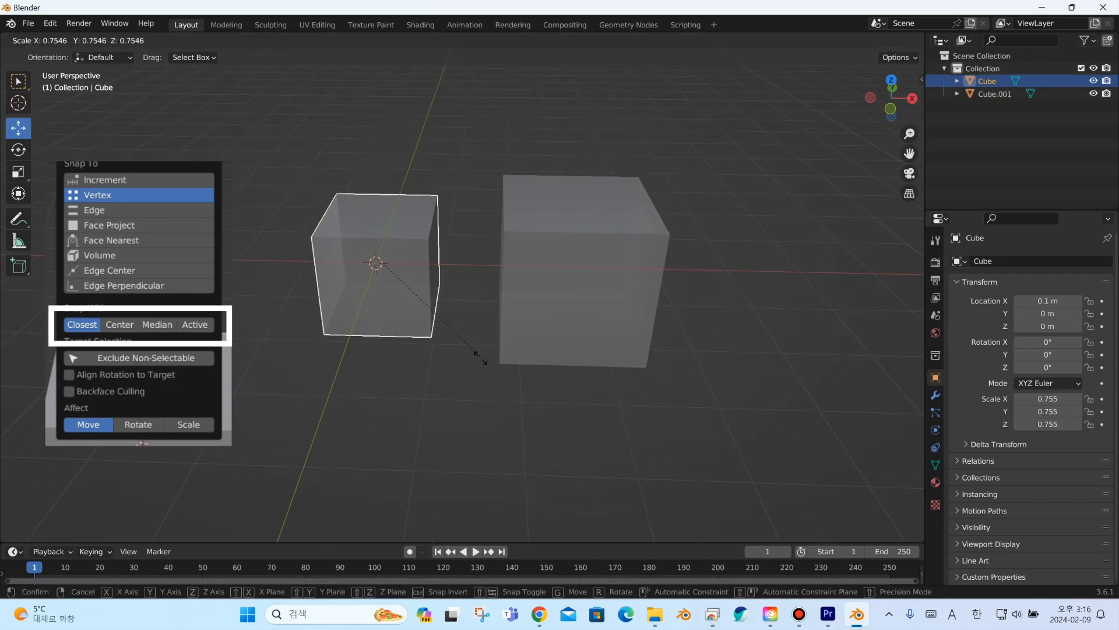
click(465, 338)
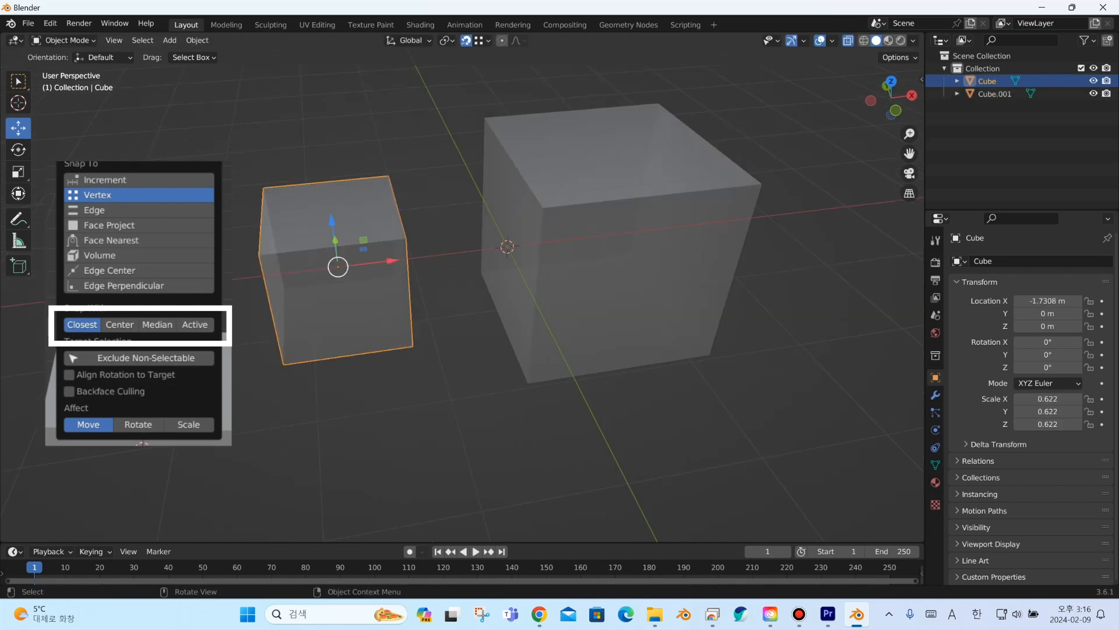
With Vertex snapping and Snap With Closest, snap the small cube's corner to the large cube's rear top corner and its front top corner.
key(g)
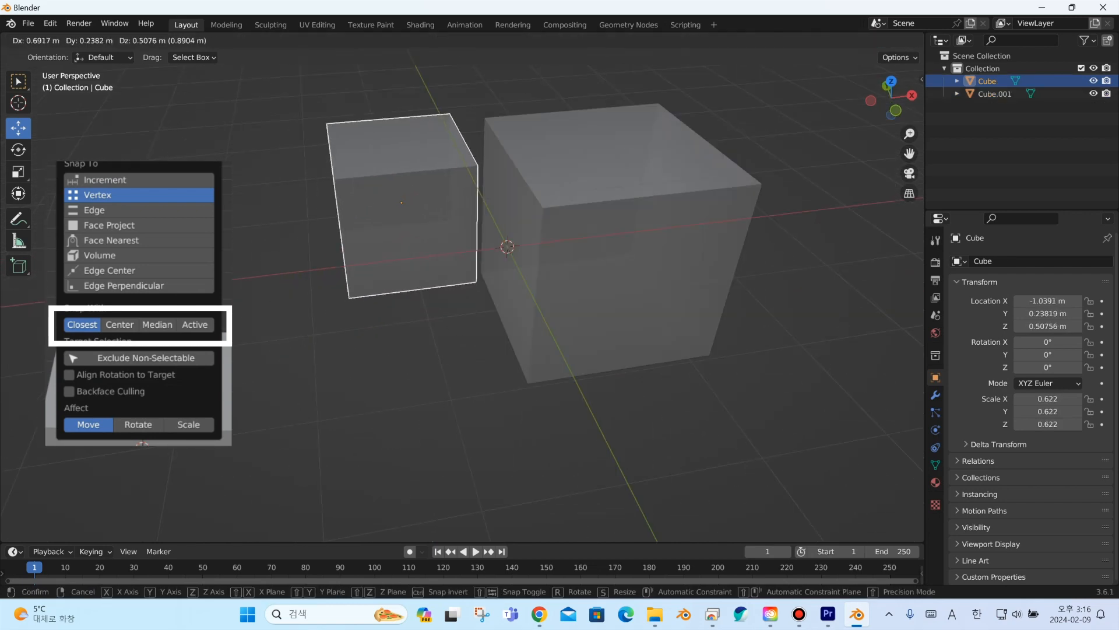
click(484, 118)
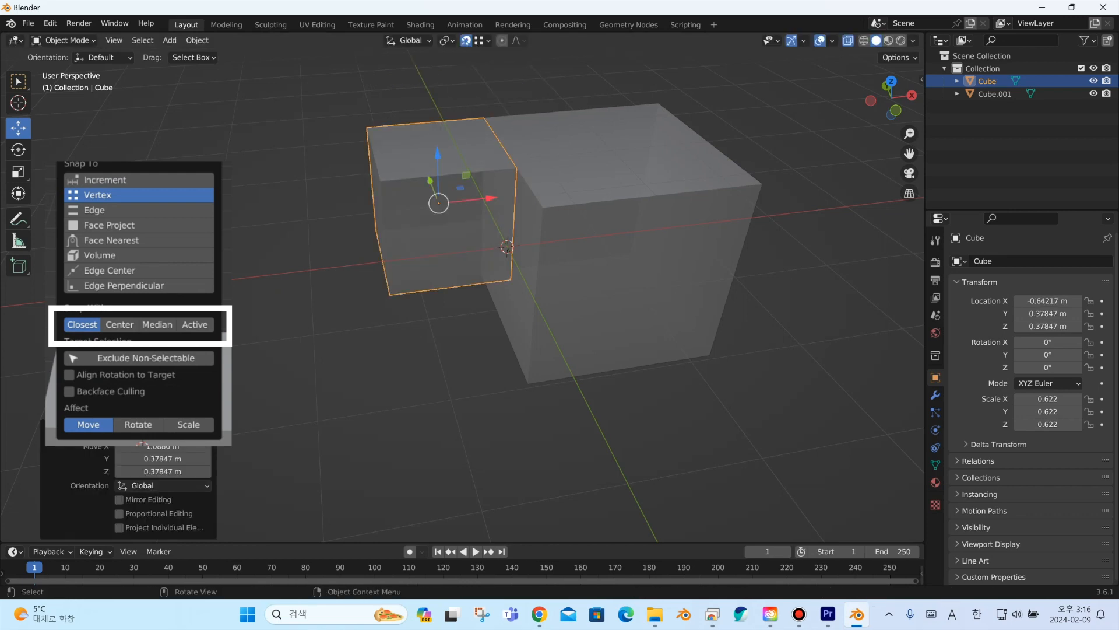
middle_drag(483, 119, 473, 124)
key(g)
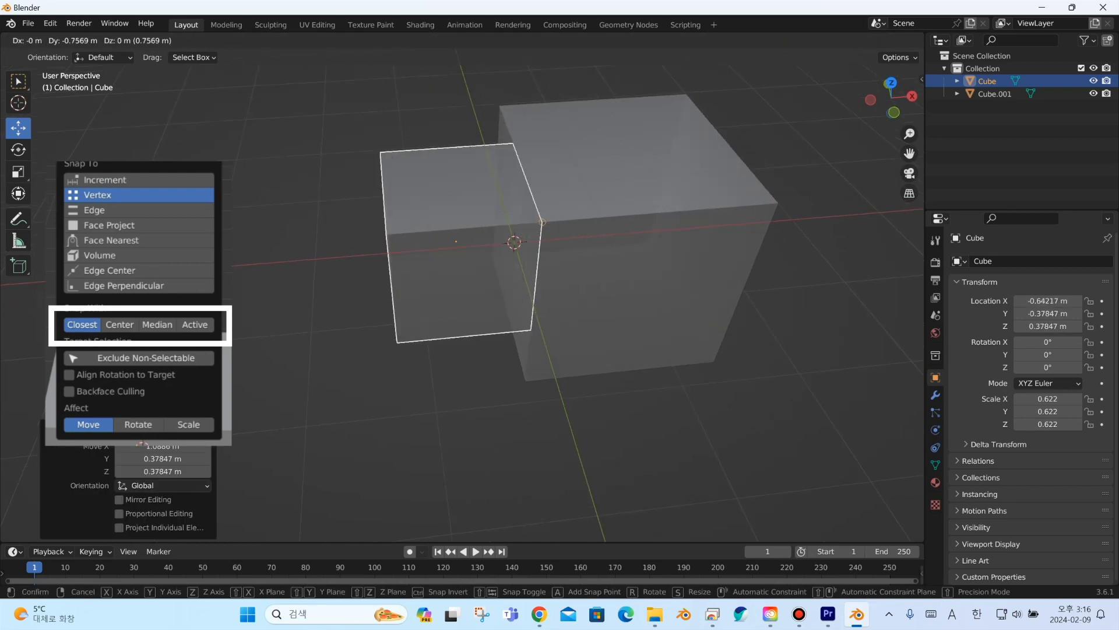
click(543, 222)
shift+middle_drag(542, 223, 484, 223)
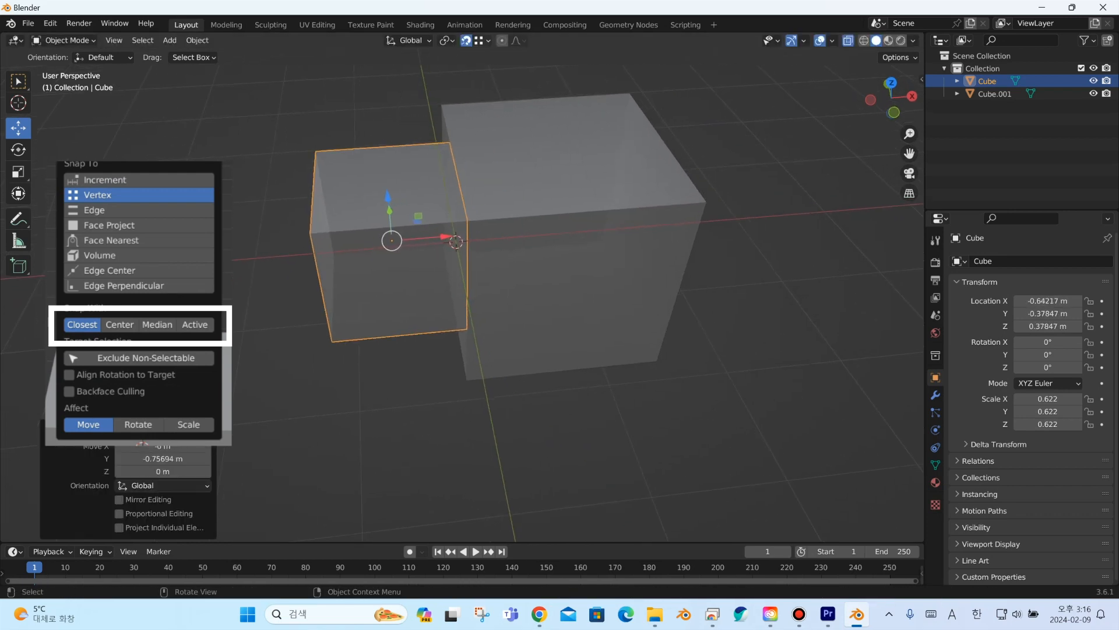
Set Snap With to Center and snap the small cube's center onto the large cube's top corners, finishing 2 m along Y.
click(479, 41)
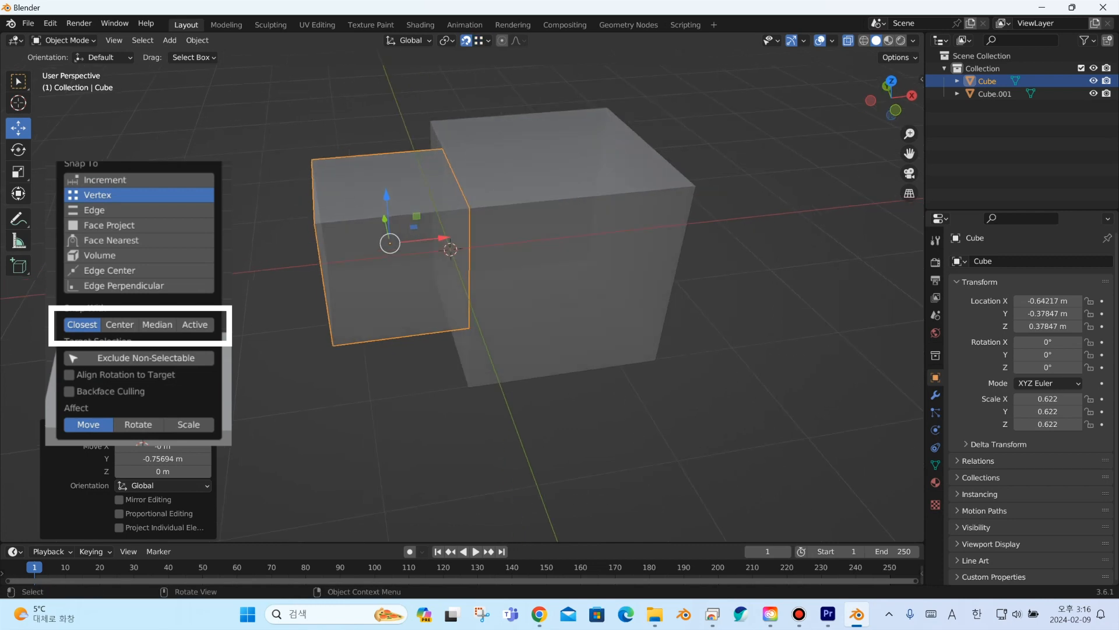
key(g)
key(Return)
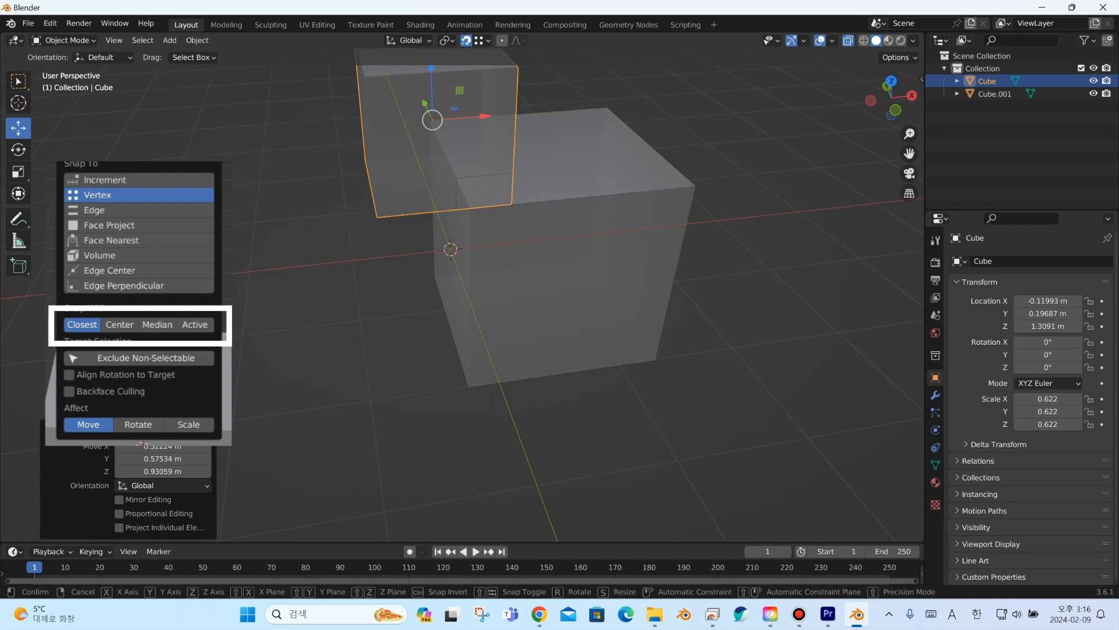
drag(687, 240, 719, 252)
middle_drag(719, 253, 625, 268)
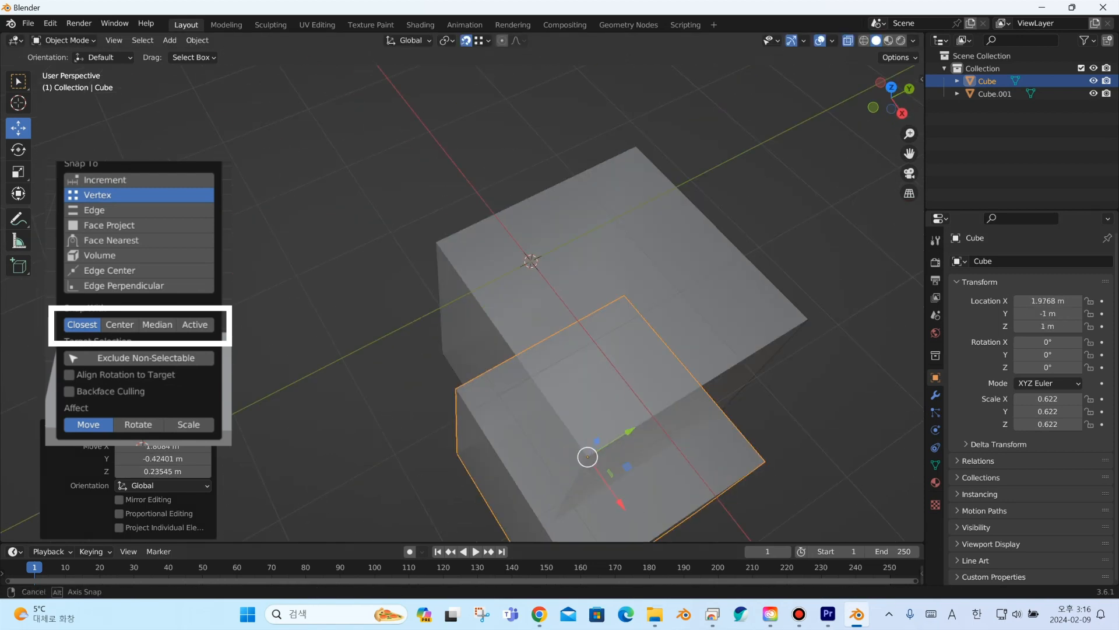
key(g)
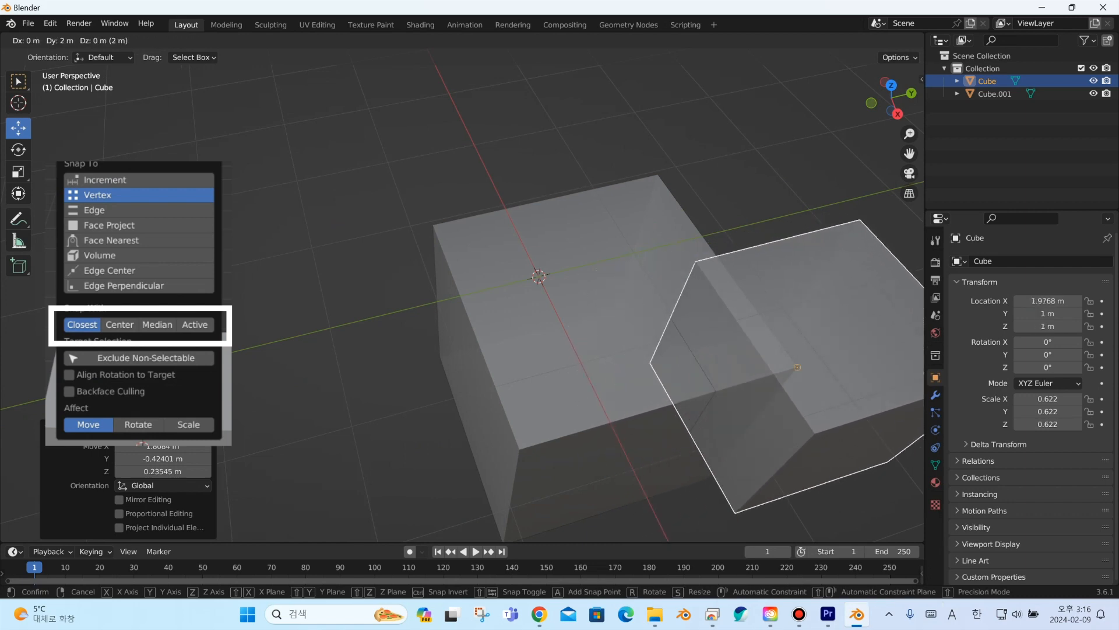
click(797, 367)
In top view, move the small cube away along positive Y, duplicate it in place and shift the copy along negative X.
scroll(798, 367, down, 6)
middle_drag(797, 367, 866, 408)
key(KP_1)
key(KP_7)
scroll(866, 408, down, 2)
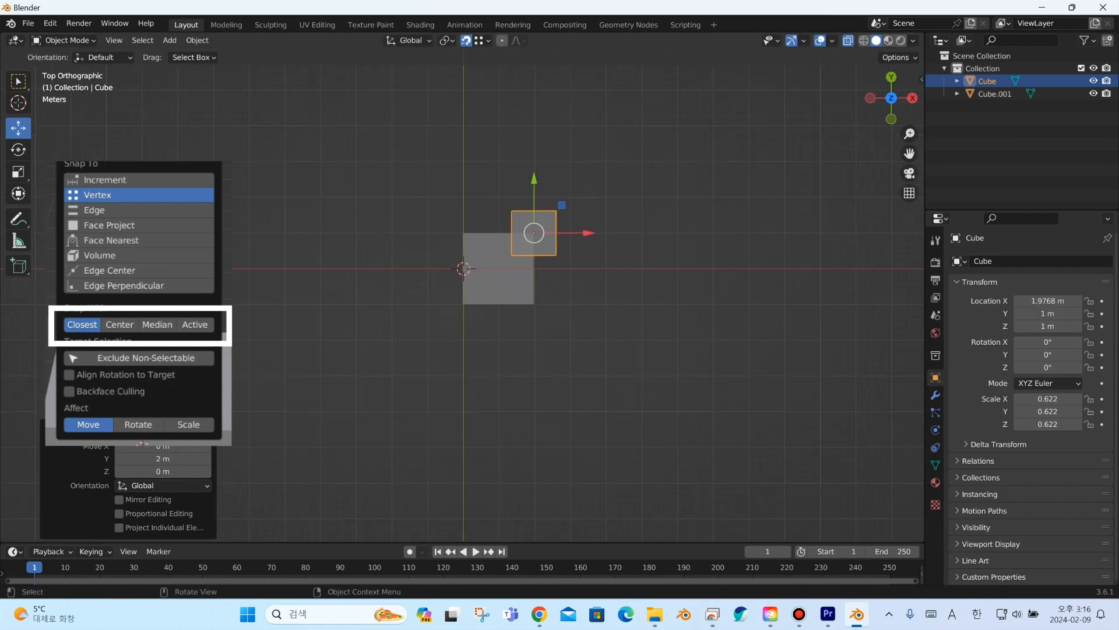
scroll(536, 59, up, 3)
drag(533, 302, 533, 122)
key(shift+d)
key(Escape)
drag(584, 176, 428, 176)
Duplicate the small cube two more times and arrange the four small cubes in a two-by-two layout.
key(shift+d)
key(shift+d)
click(375, 122)
drag(375, 122, 375, 223)
key(shift+d)
click(375, 223)
drag(426, 277, 582, 277)
Select the four small cubes and snap the group's shared center onto a top corner of the large cube.
drag(640, 113, 332, 344)
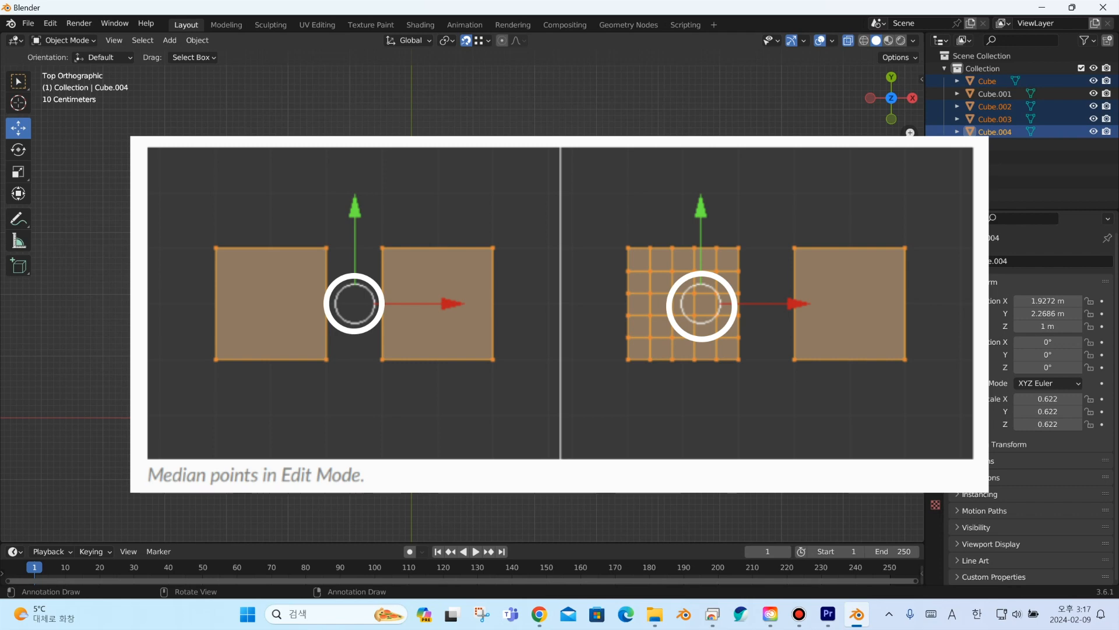
drag(446, 154, 527, 285)
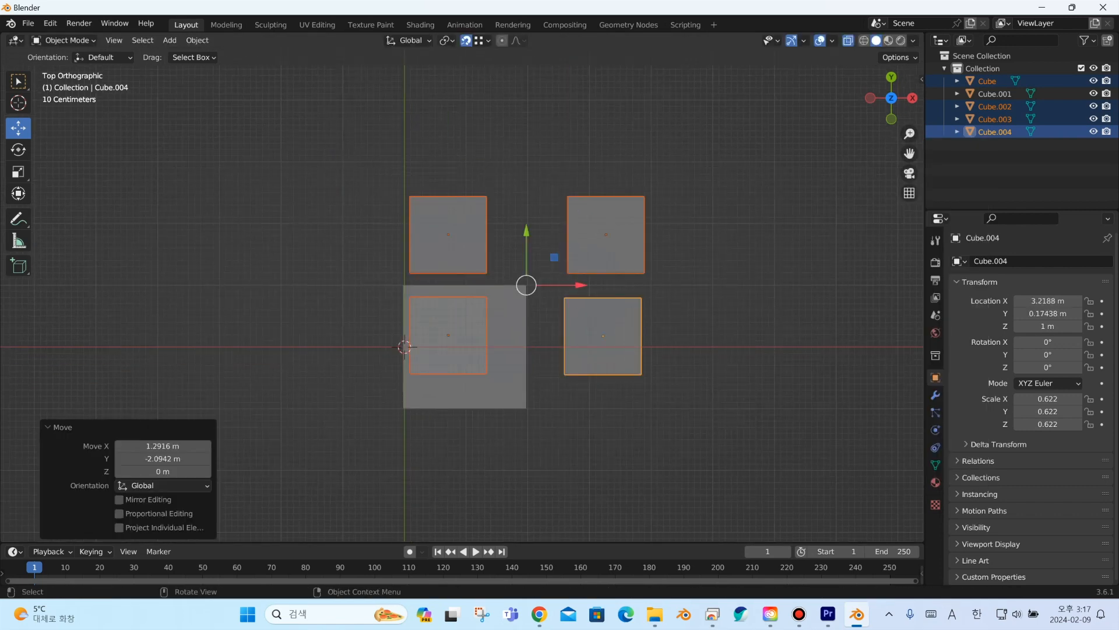
click(483, 40)
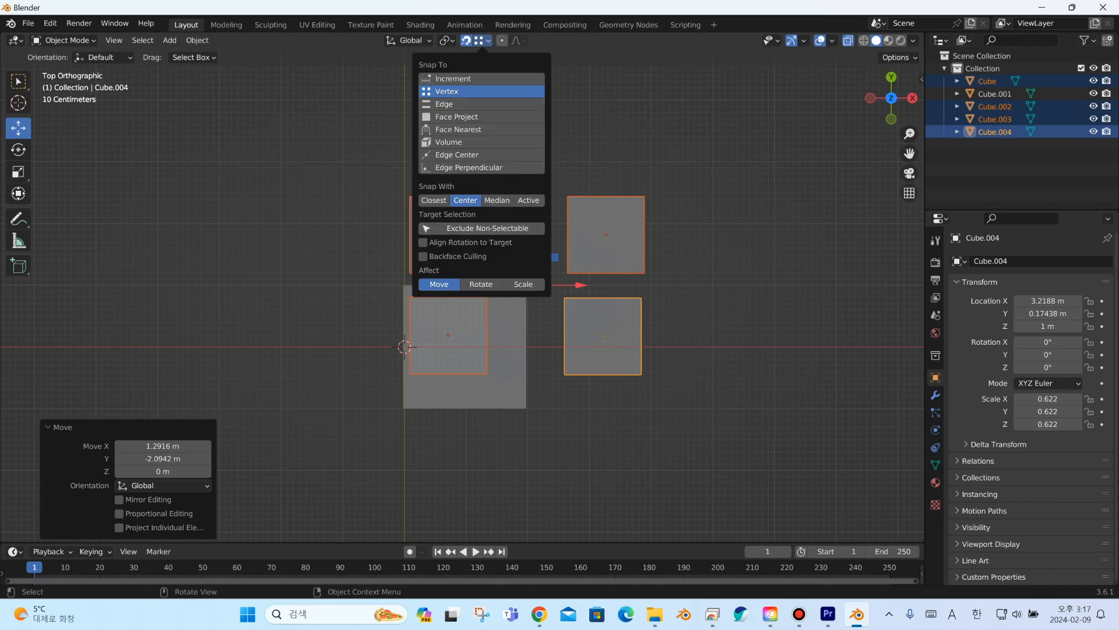
drag(526, 285, 463, 144)
drag(463, 144, 526, 285)
With Snap With set to Active, snap the selected small cube by its origin onto the large cube.
middle_drag(526, 285, 525, 280)
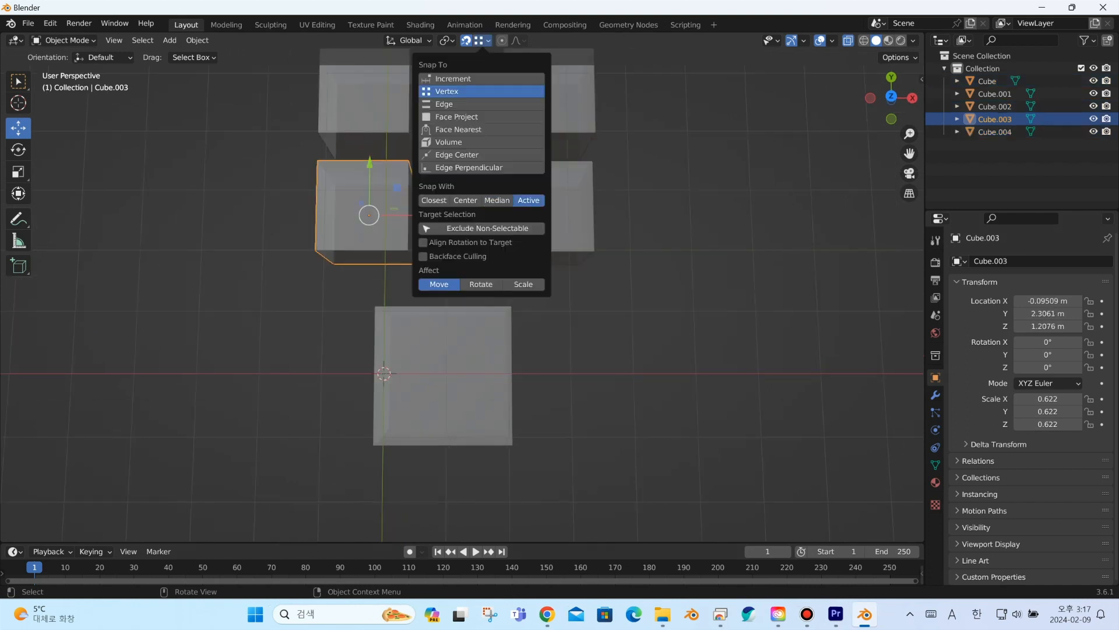
middle_drag(461, 297, 500, 268)
middle_drag(431, 303, 490, 270)
drag(355, 272, 494, 227)
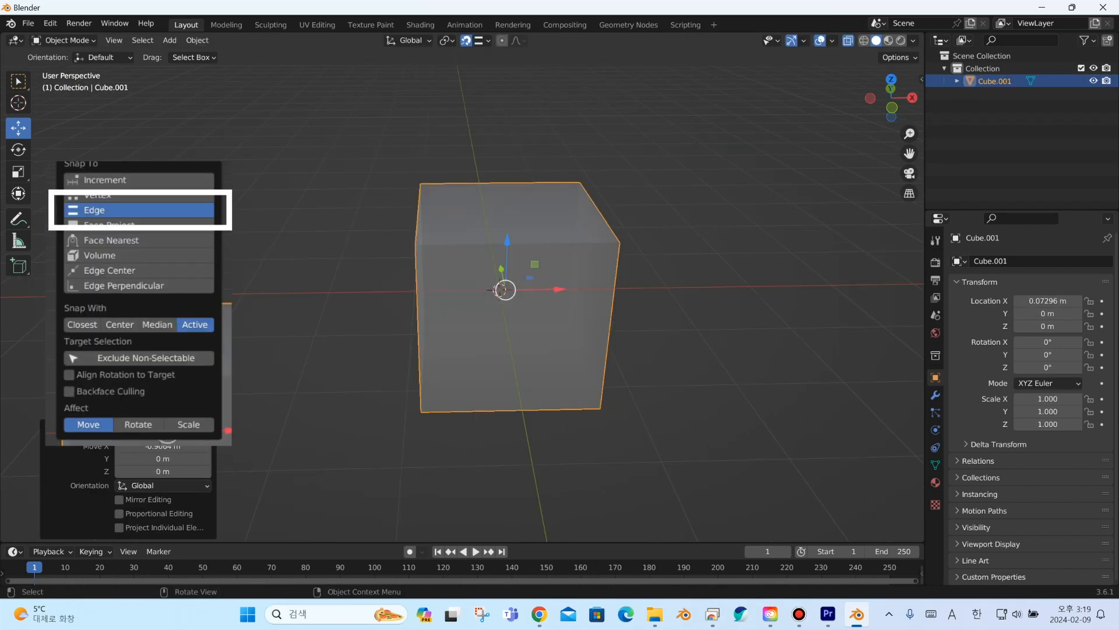
In Edit Mode, slide the cube's front upper-left vertex along the opposite top edge with Edge snapping.
key(Tab)
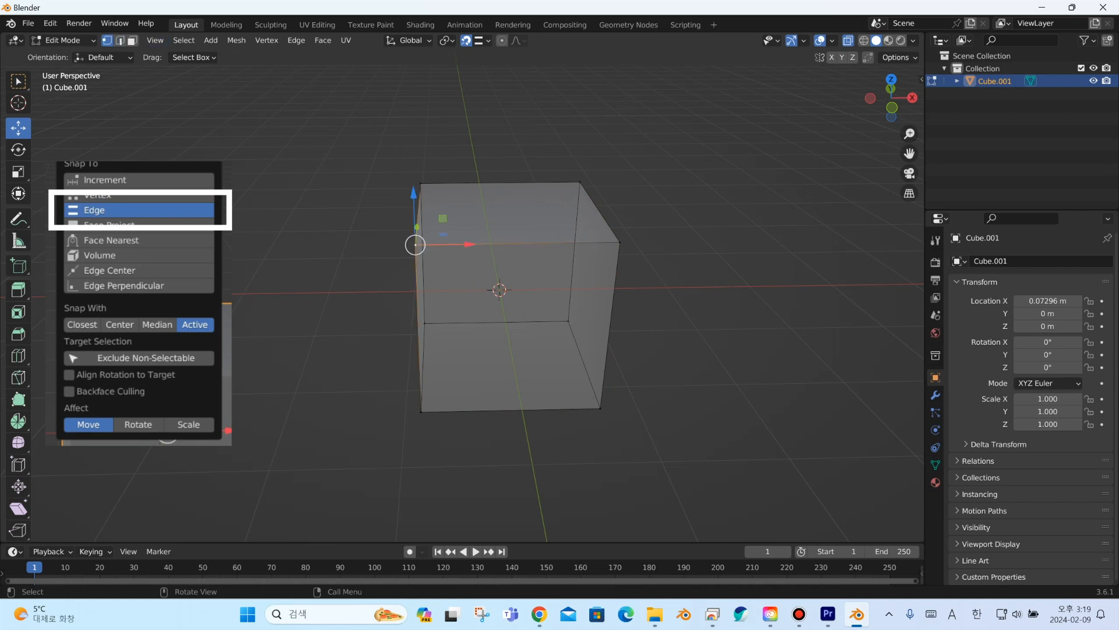
middle_drag(501, 303, 479, 333)
drag(391, 304, 594, 267)
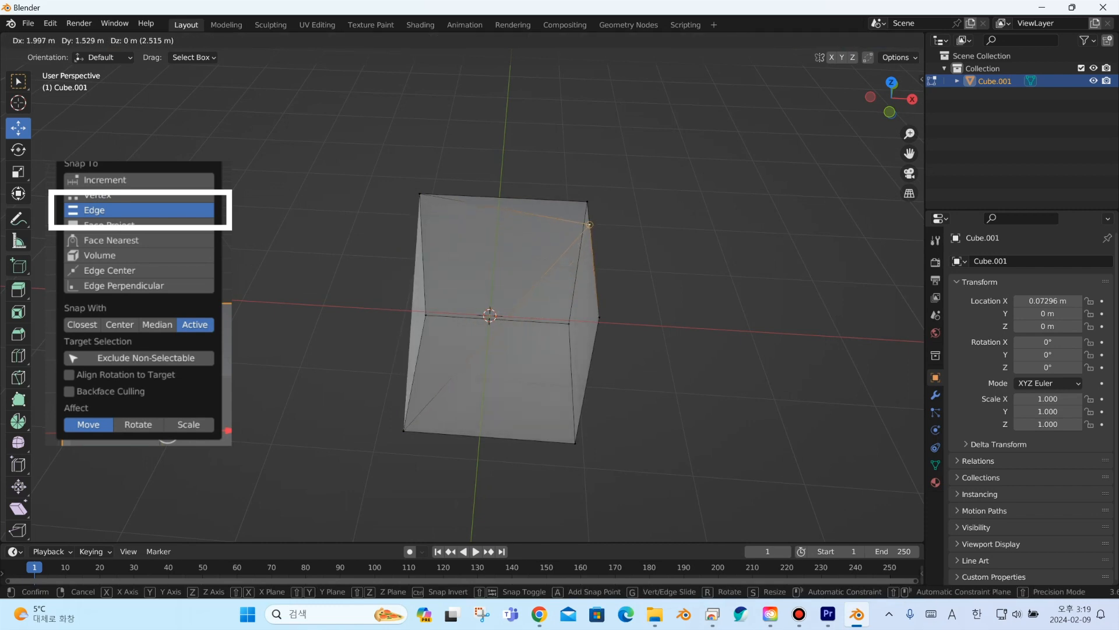
drag(589, 225, 596, 283)
drag(596, 287, 597, 288)
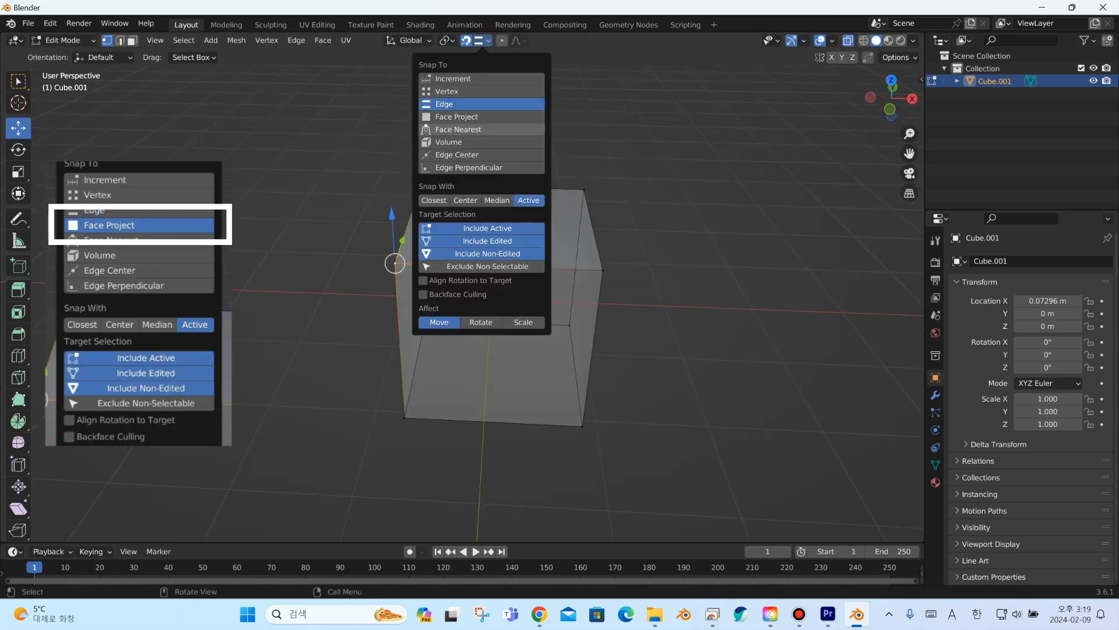
Set the snap target to Face Project and move the selected top vertex onto different faces of the cube.
click(479, 116)
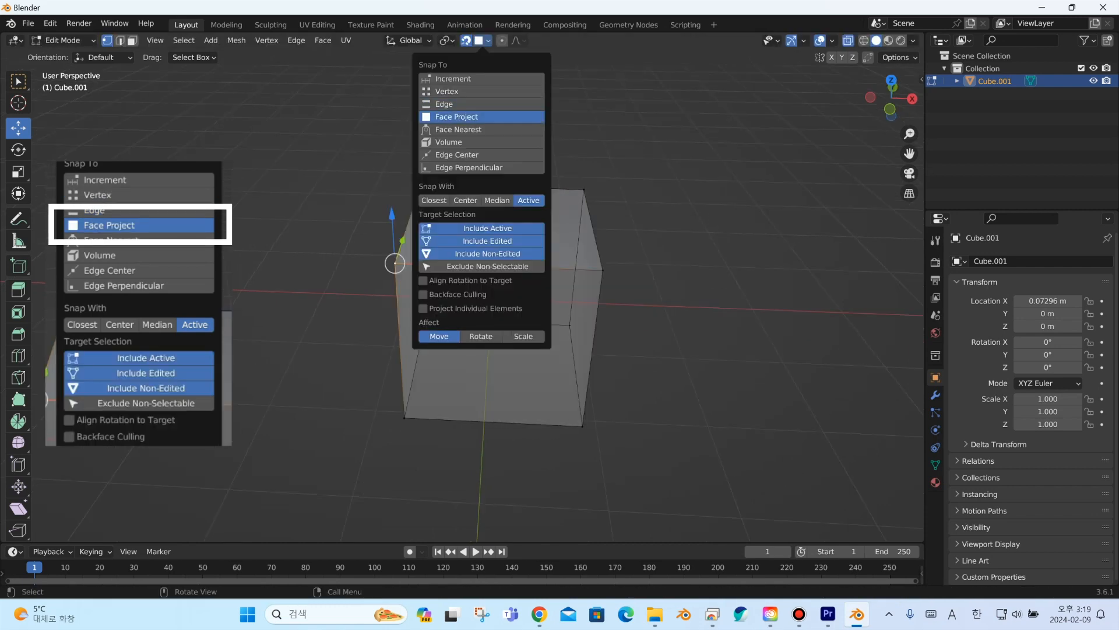
middle_drag(495, 274, 495, 295)
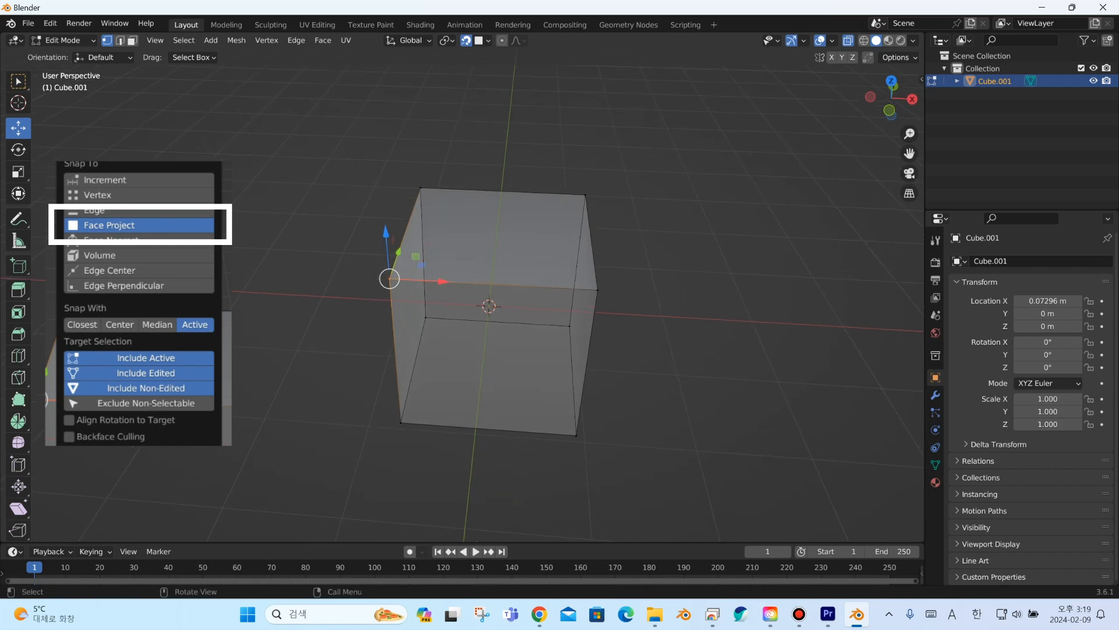
drag(390, 278, 589, 295)
middle_drag(588, 296, 498, 296)
drag(385, 315, 513, 281)
middle_drag(513, 281, 592, 281)
drag(616, 223, 533, 271)
middle_drag(533, 272, 612, 275)
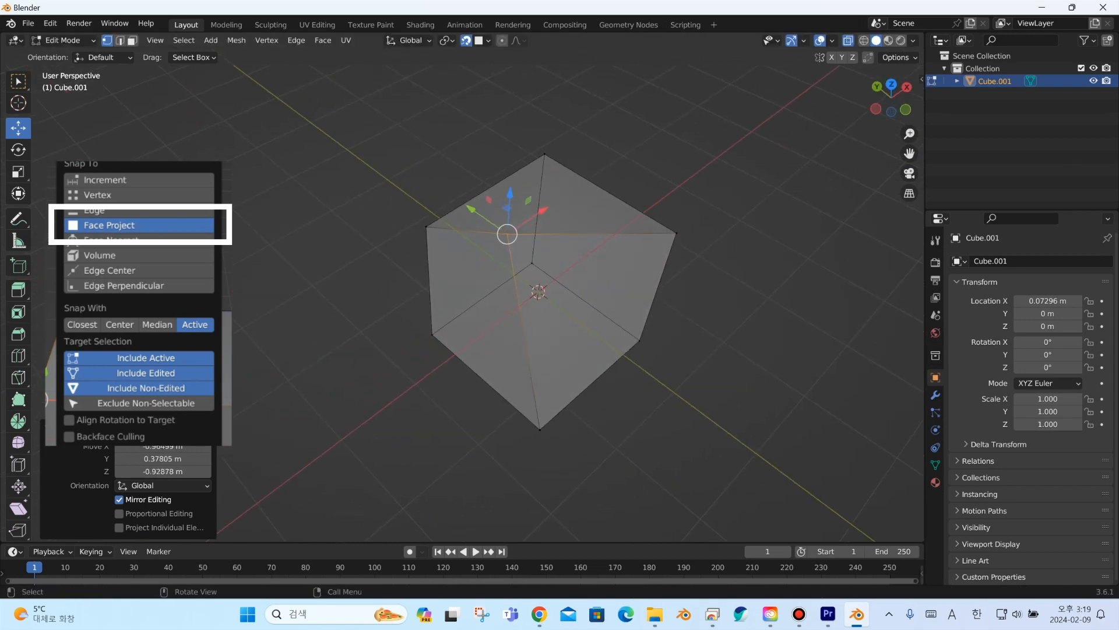
middle_drag(612, 275, 627, 271)
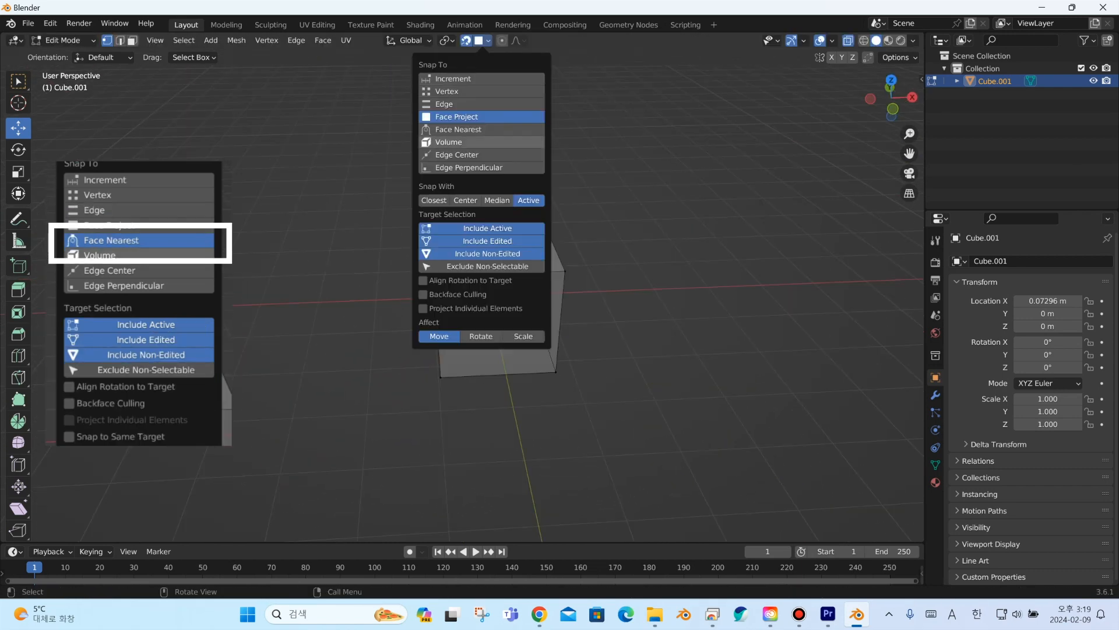
Choose Face Nearest as the snap target and, in Object Mode, move the second cube freely toward the first with snapping off.
click(482, 129)
click(64, 40)
click(70, 55)
click(327, 187)
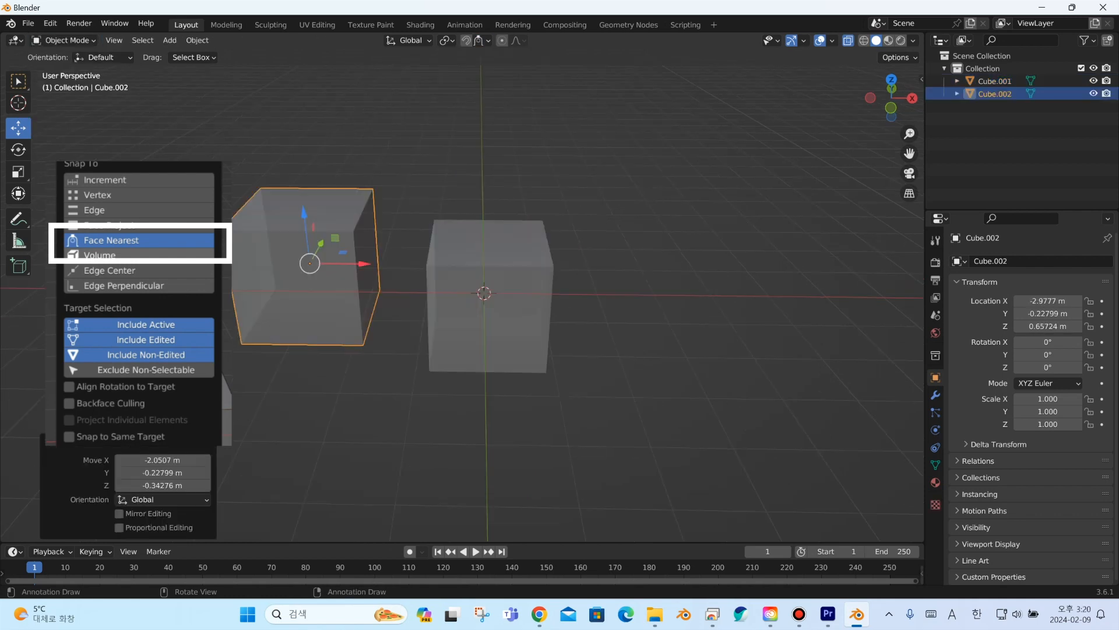
key(g)
click(460, 291)
Turn snapping on and snap the second cube's origin onto the first cube's top face near its rear corner.
middle_drag(461, 292, 491, 315)
key(shift+Tab)
key(g)
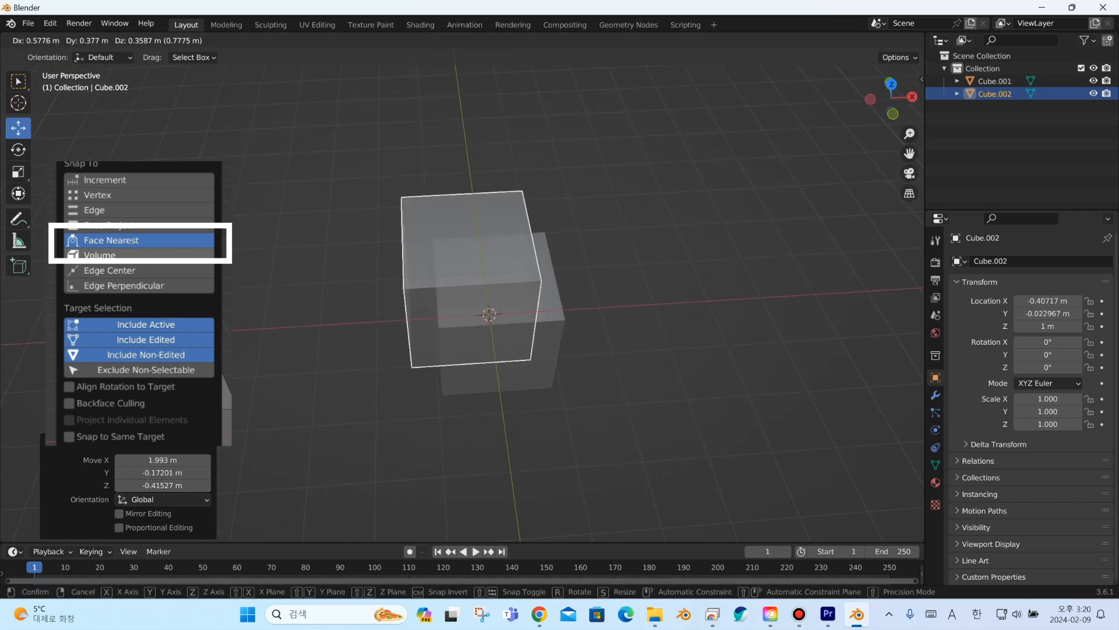
click(545, 235)
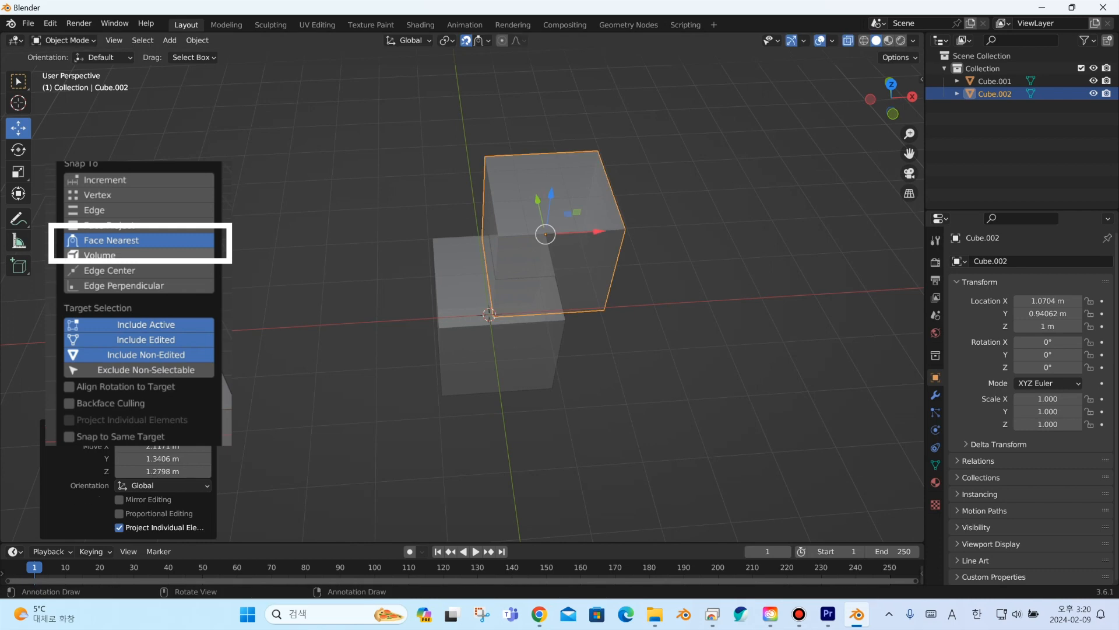
Snap the second cube's origin onto other faces of the first cube with Face Nearest snapping.
middle_drag(544, 235, 443, 262)
key(g)
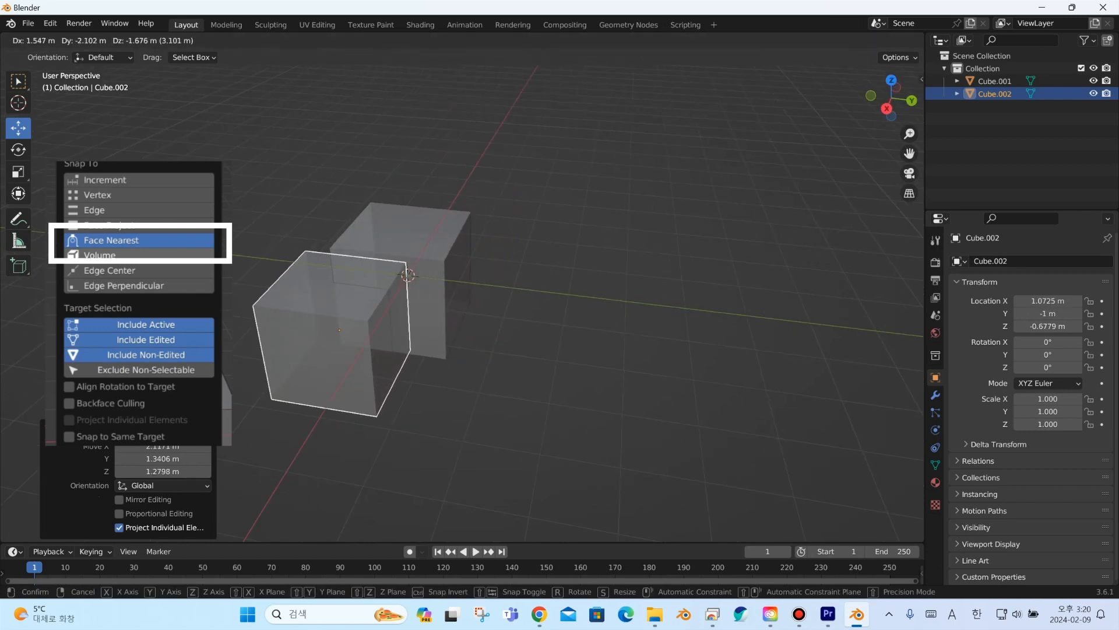
click(326, 349)
middle_drag(326, 348, 431, 342)
key(g)
click(366, 305)
middle_drag(366, 306, 277, 294)
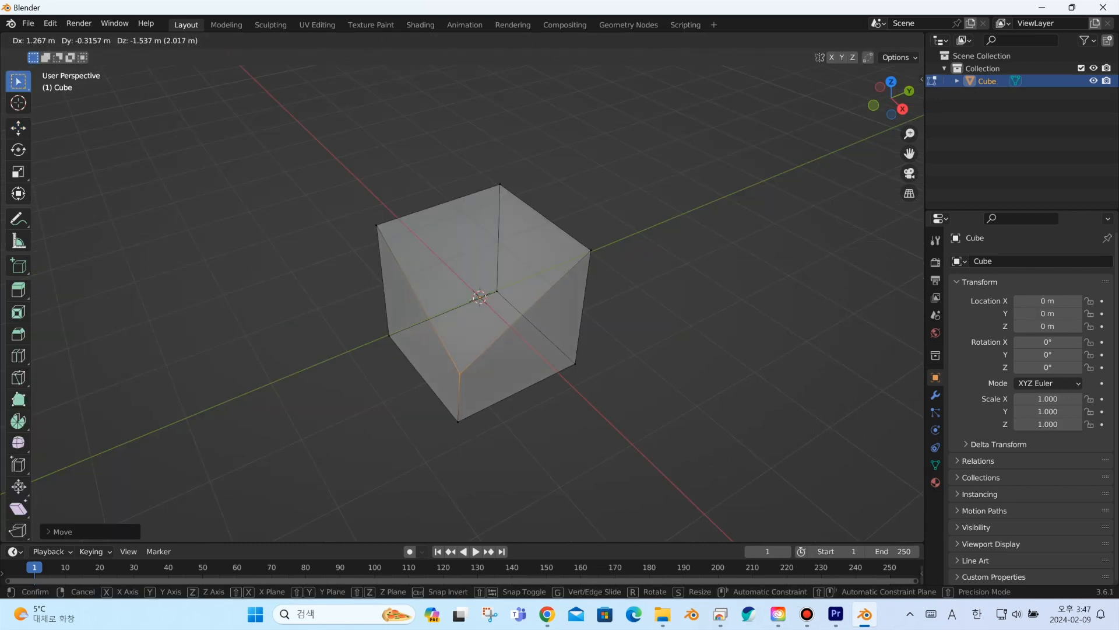
In Edit Mode, move the selected cube vertex onto several different faces of the cube with Face Nearest snapping.
key(Tab)
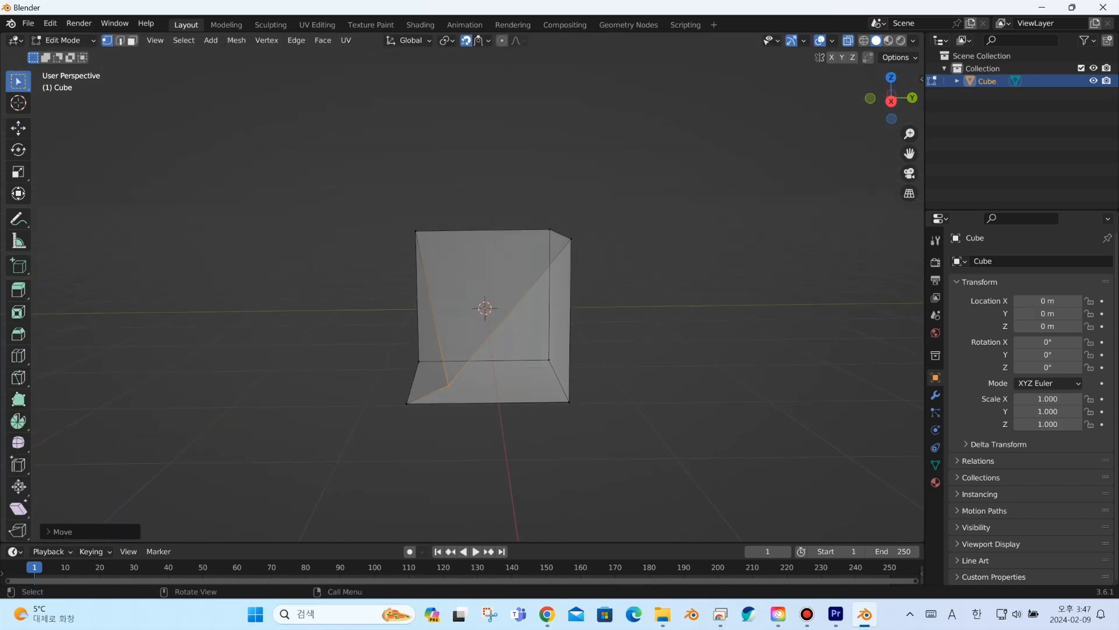
key(g)
click(560, 345)
middle_drag(560, 345, 614, 366)
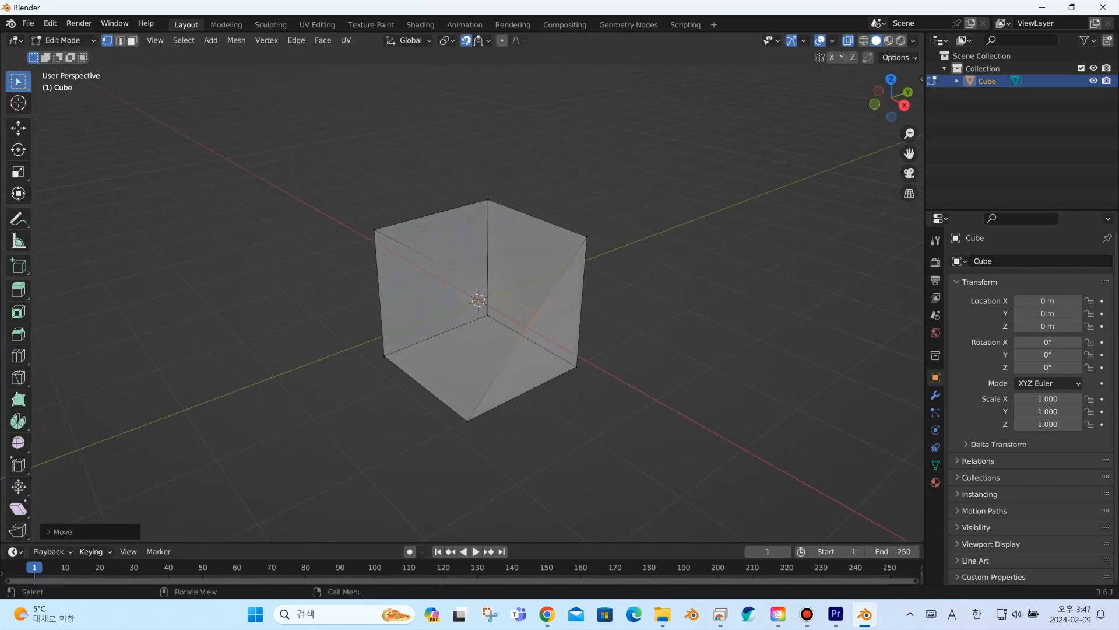
key(g)
click(435, 282)
middle_drag(437, 285, 482, 259)
scroll(489, 256, up, 3)
key(g)
click(421, 438)
middle_drag(421, 438, 411, 463)
key(g)
click(505, 234)
middle_drag(504, 235, 422, 211)
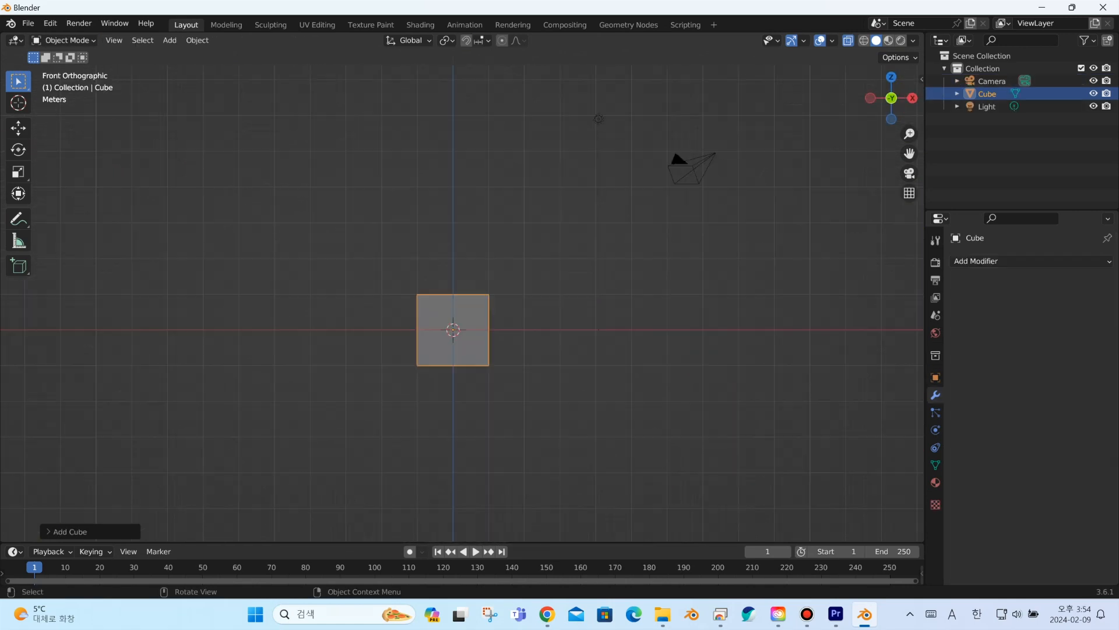
In front view, raise the new cube along the Z axis well above the world origin with the Move tool.
click(18, 128)
drag(453, 276, 453, 39)
scroll(460, 279, down, 3)
shift+middle_drag(461, 233, 454, 305)
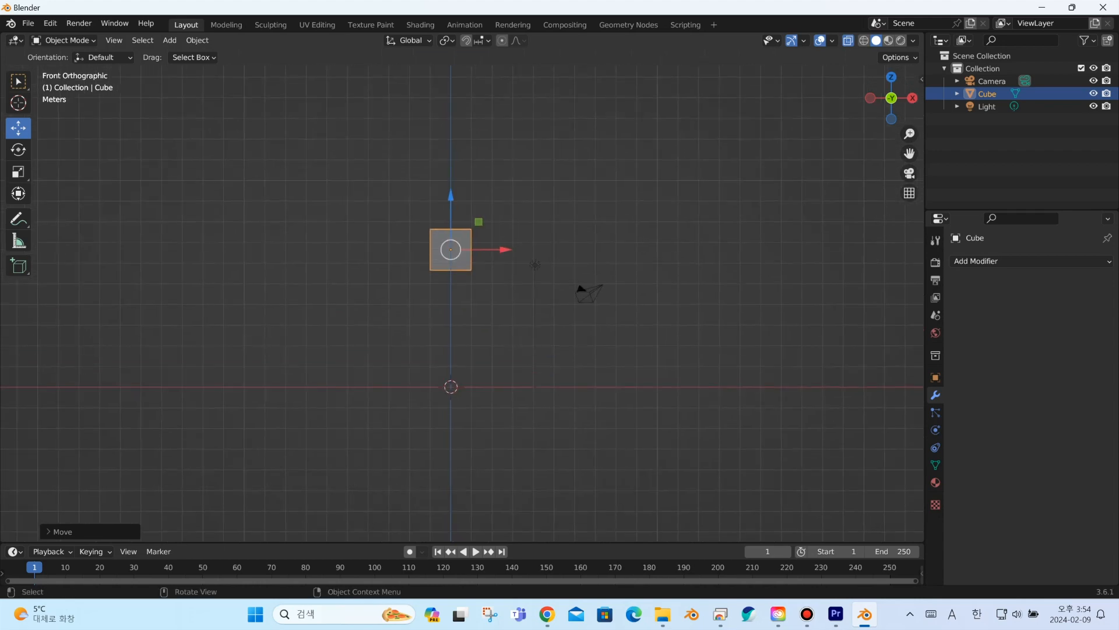
Add a Bevel modifier to the cube with a 0.4 m amount and apply it.
scroll(454, 306, up, 2)
click(1028, 261)
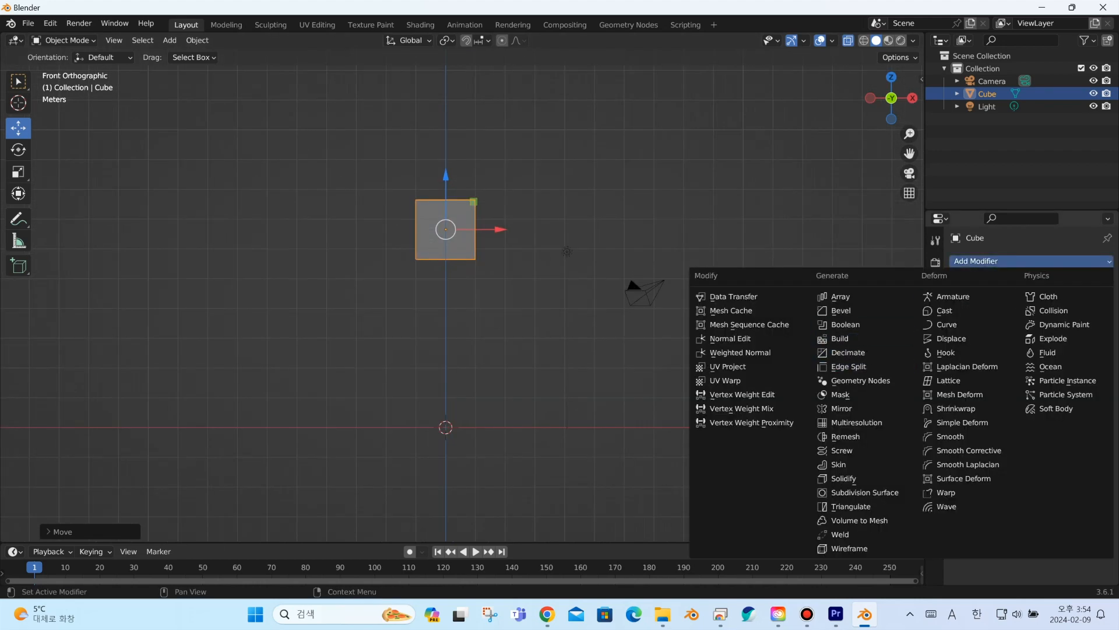
click(857, 310)
text(0.4)
key(Return)
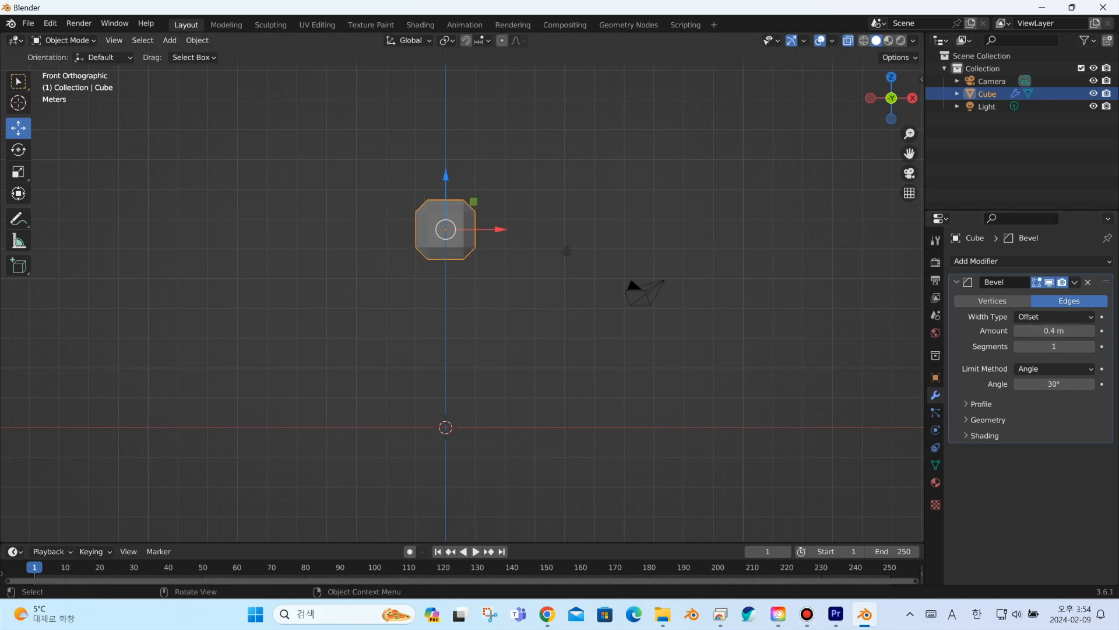
click(1075, 282)
click(1014, 296)
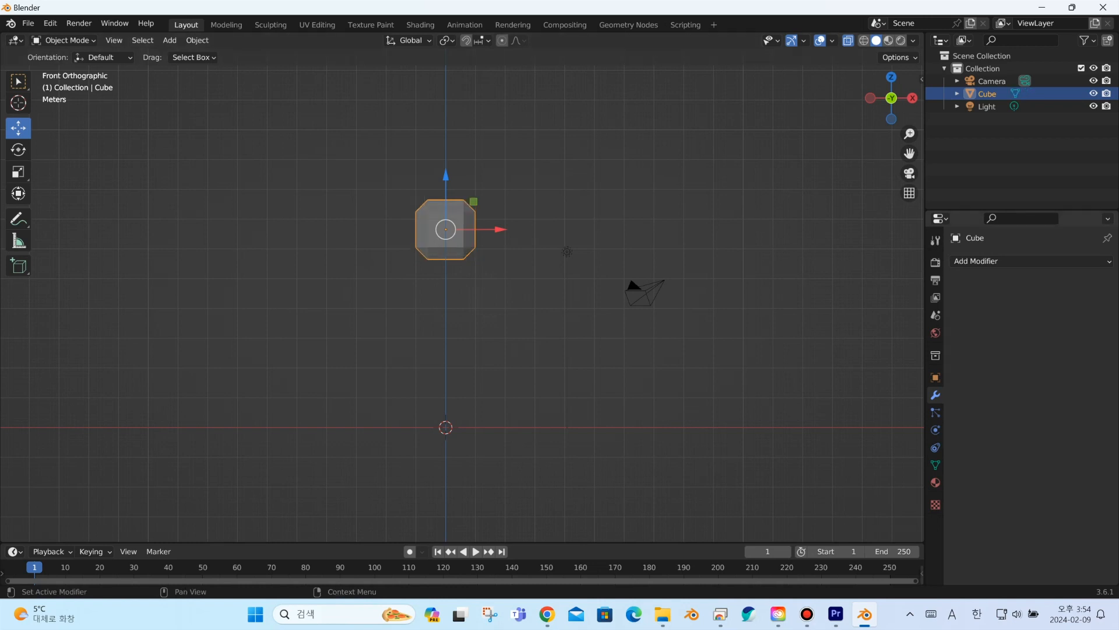
Add a Subdivision Surface modifier with one viewport level to the bevelled cube and apply it.
click(991, 261)
click(865, 492)
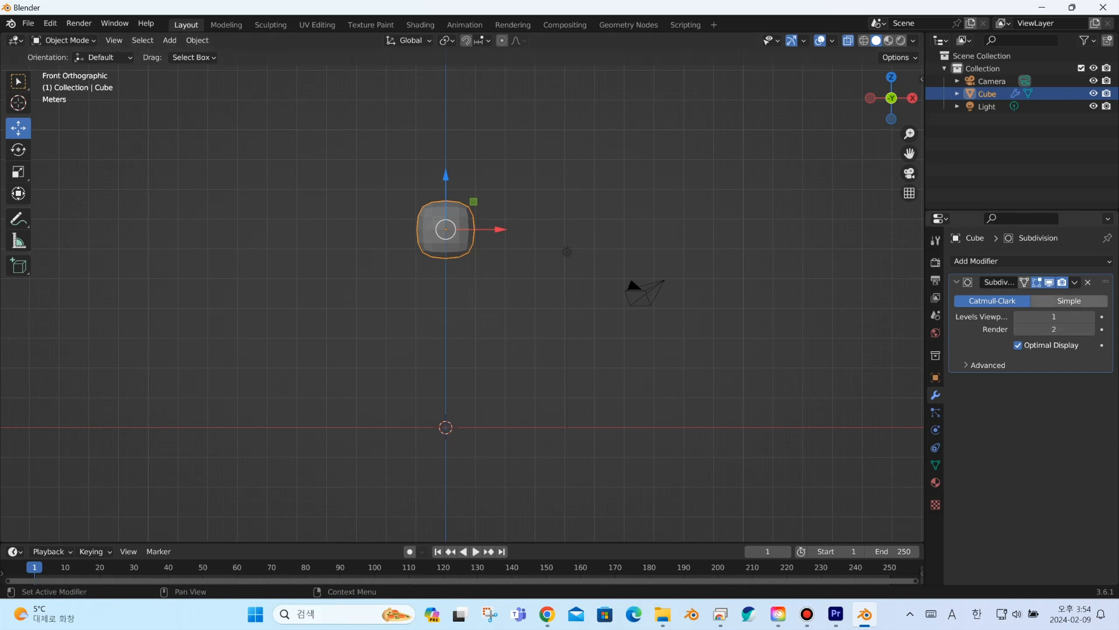
click(1074, 282)
click(1014, 297)
In Edit Mode, delete the four central faces on the underside of the rounded cube.
middle_drag(583, 303, 589, 230)
click(64, 41)
click(66, 69)
scroll(463, 294, up, 3)
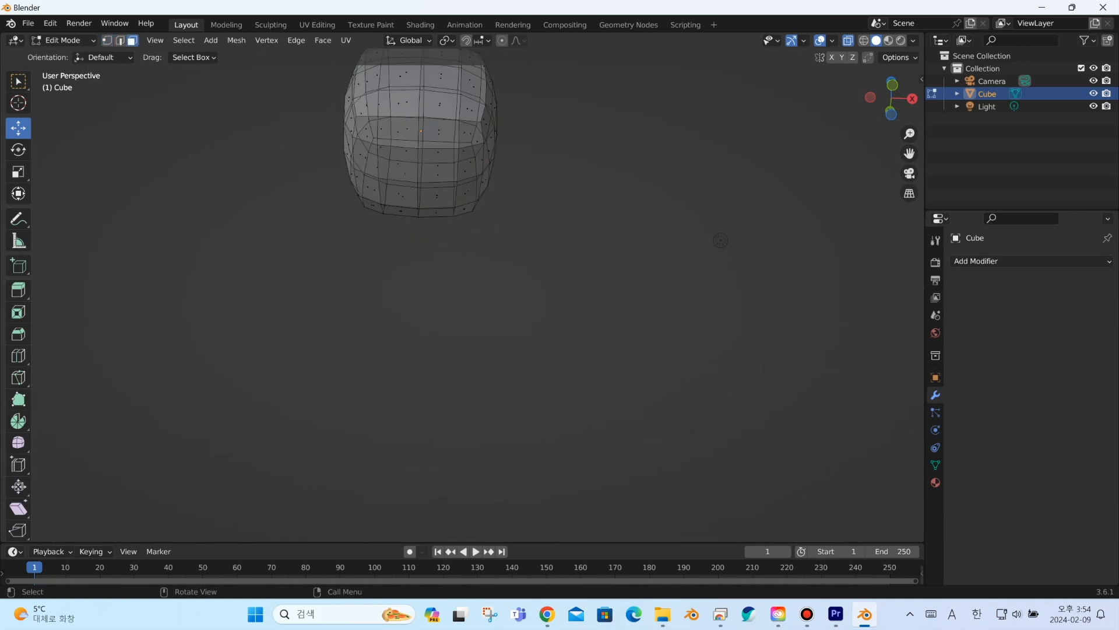
key(alt+z)
click(400, 164)
shift+click(438, 164)
shift+click(437, 195)
shift+click(403, 195)
middle_drag(421, 230, 433, 196)
key(x)
click(431, 225)
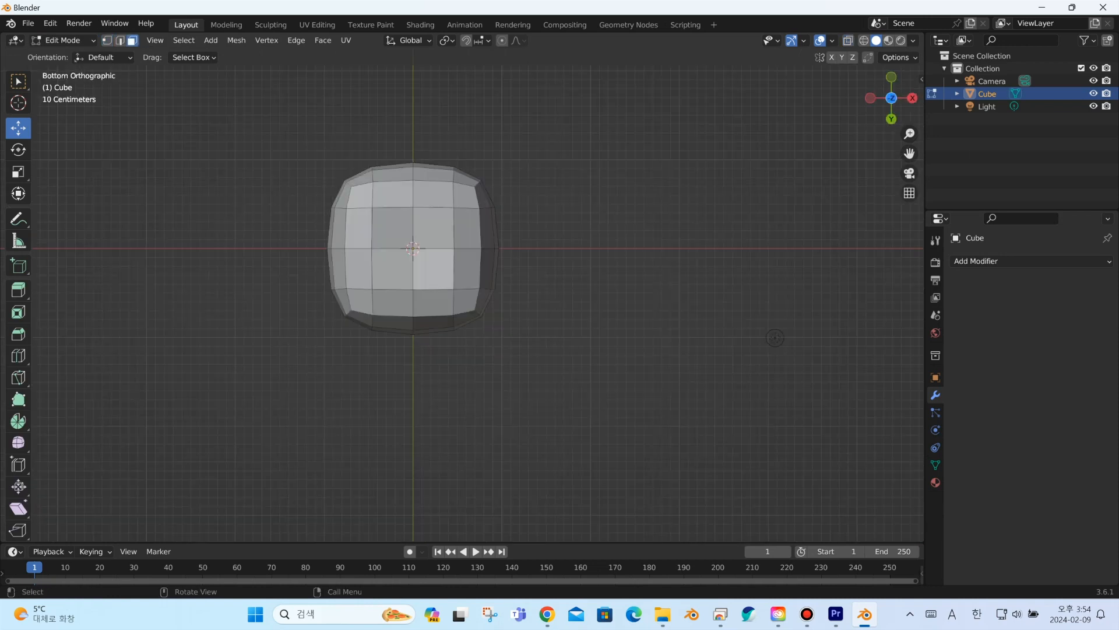
In vertex mode, scale the corner vertices around the bottom opening to round the neck hole.
scroll(775, 338, up, 3)
key(1)
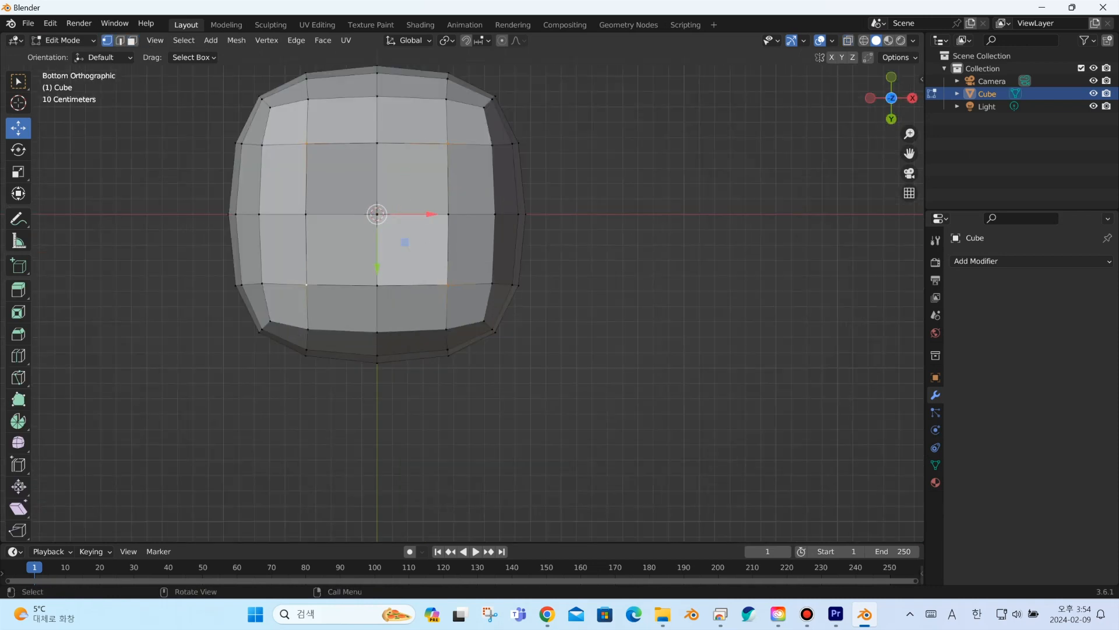
key(s)
click(498, 282)
Extrude the neck opening downward, then extrude it again and scale the new edge loop outward to form the shoulders.
middle_drag(499, 282, 519, 316)
key(e)
click(518, 316)
drag(430, 184, 430, 214)
key(e)
click(431, 202)
key(s)
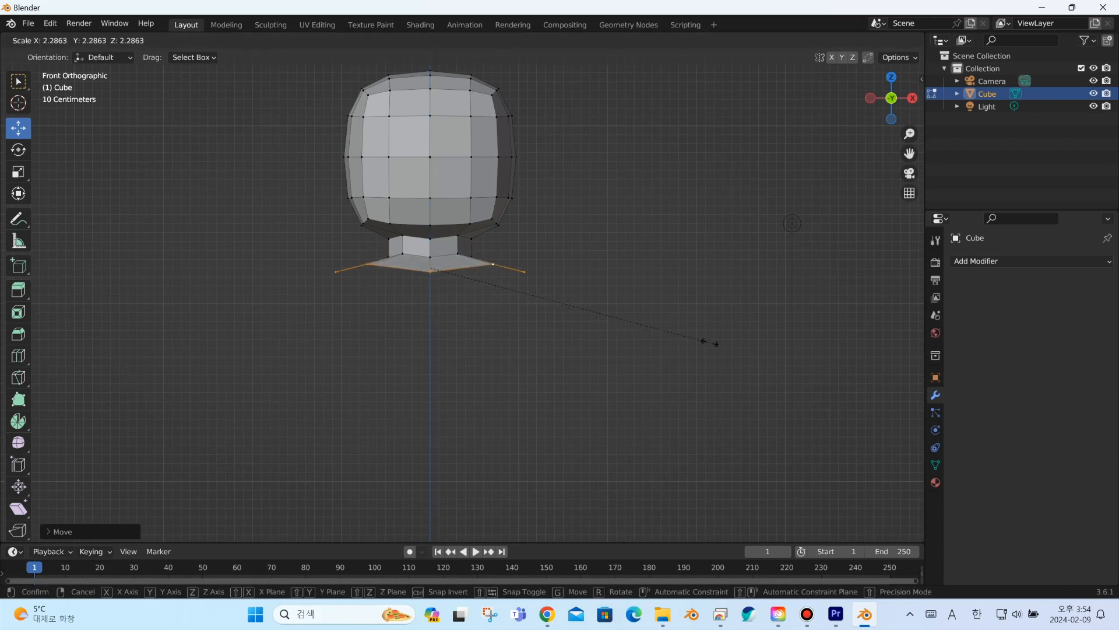
click(710, 344)
Extrude the shoulder edge loop straight down in three segments to build the torso.
scroll(440, 119, down, 4)
key(e)
click(436, 137)
drag(435, 136, 436, 261)
key(e)
click(436, 172)
key(e)
click(436, 214)
With X-ray on, box-select the vertices on the negative X half of the figure and delete them.
click(355, 175)
key(alt+z)
drag(317, 69, 426, 326)
key(x)
click(426, 325)
Add a vertical loop cut through the torso and fill a face between the front and back bottom edges beside the centre line.
middle_drag(426, 325, 429, 259)
key(2)
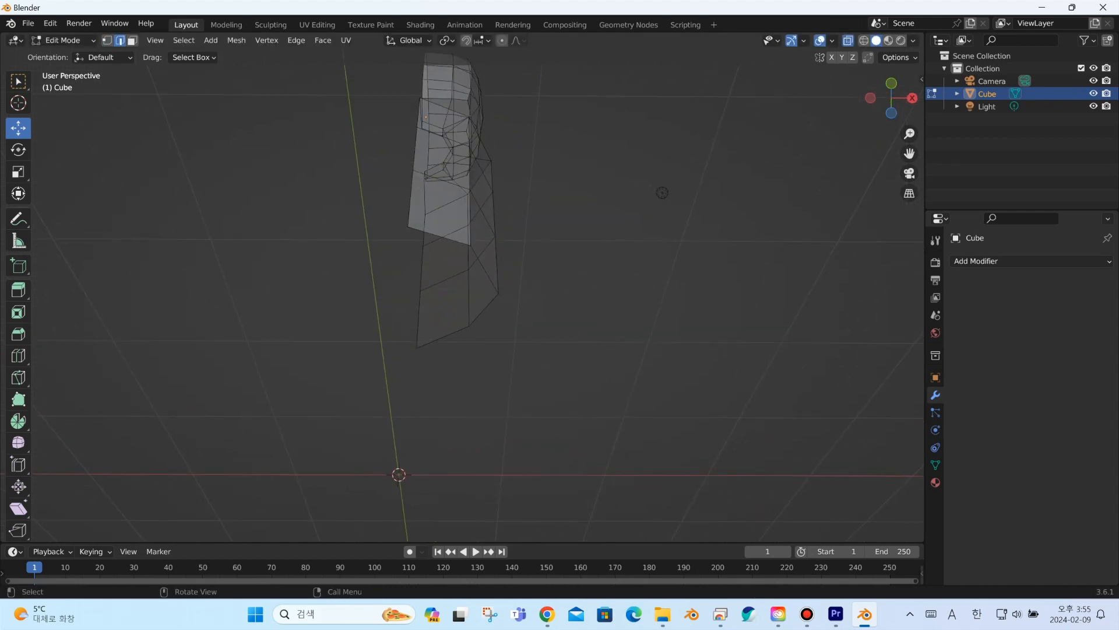
click(18, 356)
click(438, 224)
click(18, 82)
middle_drag(146, 75, 155, 44)
key(alt+z)
middle_drag(411, 225, 423, 215)
click(427, 206)
middle_drag(428, 292, 338, 449)
shift+click(430, 340)
key(f)
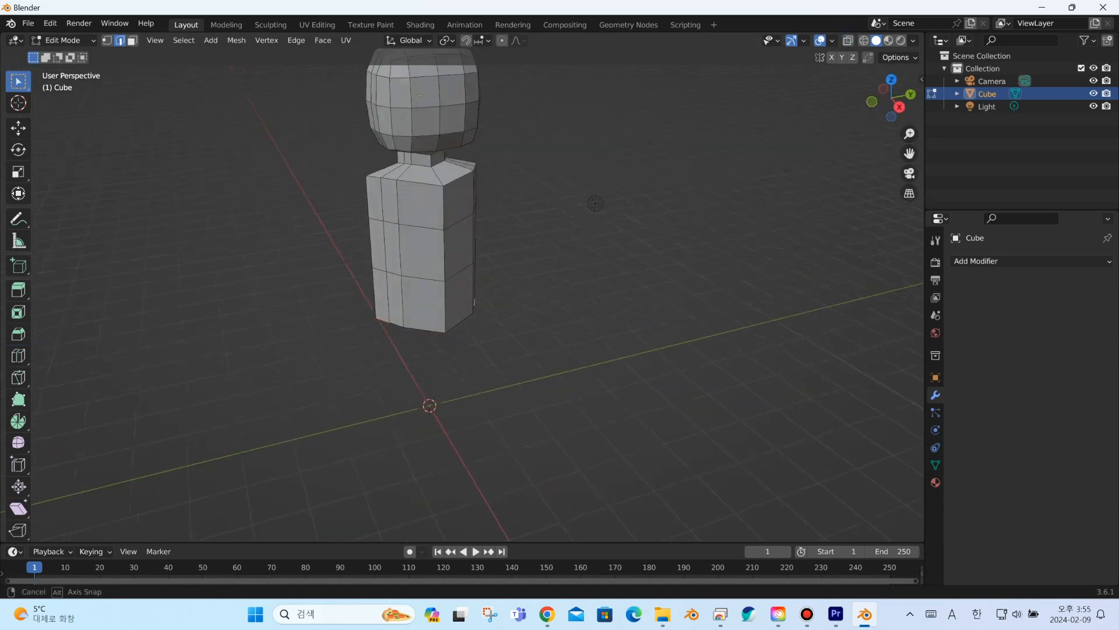
Move the torso's front and back vertices slightly inward to make the body thinner.
alt+middle_drag(596, 204, 487, 143)
key(alt+z)
click(19, 128)
drag(320, 145, 385, 355)
drag(434, 242, 442, 241)
drag(555, 151, 486, 351)
drag(543, 242, 533, 242)
Flatten the torso's bottom vertices by scaling them to 0 along Z.
middle_drag(543, 251, 629, 256)
scroll(524, 280, up, 2)
drag(522, 361, 387, 322)
key(s)
key(z)
key(0)
key(Return)
Add a loop cut across the crotch face and shift a vertex of the leg opening slightly inward.
middle_drag(387, 323, 397, 248)
click(344, 280)
scroll(373, 280, up, 2)
click(18, 356)
click(412, 278)
click(19, 81)
click(18, 128)
click(303, 256)
click(432, 277)
drag(483, 278, 464, 277)
Scale the inner vertices of the leg opening along Y, then scale its outer vertices along Y as well.
middle_drag(460, 280, 374, 268)
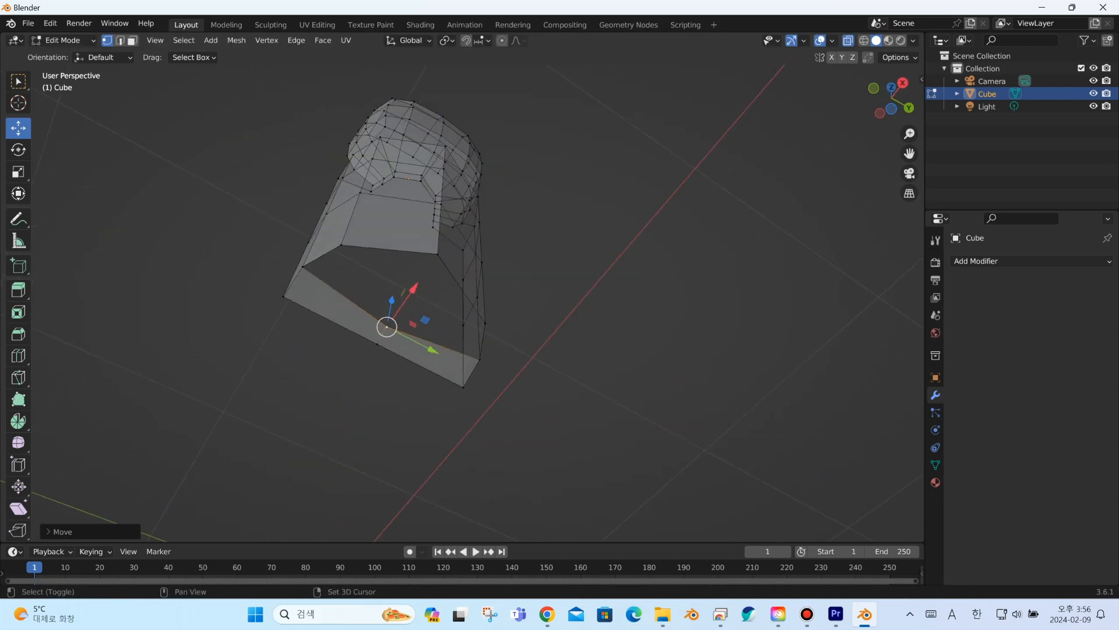
shift+click(304, 264)
shift+click(480, 355)
key(s)
key(y)
click(530, 365)
click(341, 245)
ctrl+click(485, 324)
key(s)
key(y)
click(563, 358)
Scale another pair of leg-opening vertices along Y and move the front and back vertices inward to round the opening.
middle_drag(563, 359, 490, 406)
click(454, 342)
shift+click(333, 285)
key(y)
click(525, 376)
click(505, 375)
drag(555, 375, 533, 375)
click(315, 375)
drag(368, 375, 386, 375)
middle_drag(403, 373, 518, 396)
In front view, extrude the leg opening downward in two segments, scaling each one smaller to taper the leg.
drag(406, 272, 529, 356)
key(KP_1)
shift+middle_drag(529, 356, 515, 332)
key(e)
drag(445, 244, 446, 352)
key(s)
key(e)
key(s)
click(540, 454)
key(e)
click(541, 454)
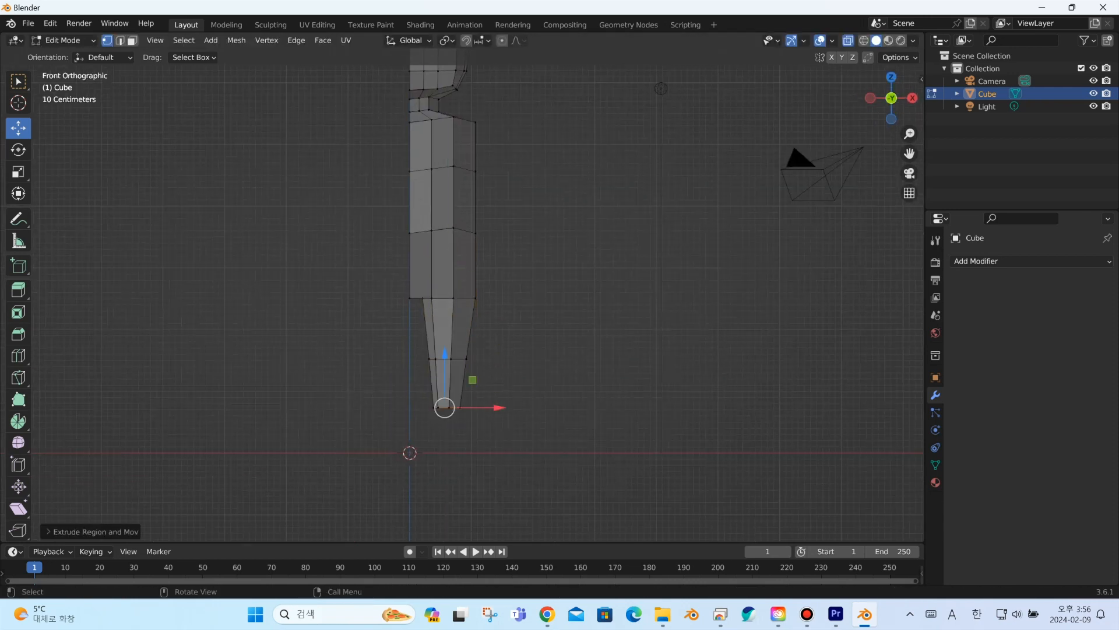
Extrude the leg down to the ground line, scale its end smaller and add a loop cut just above the ground.
key(e)
click(443, 452)
key(s)
click(444, 454)
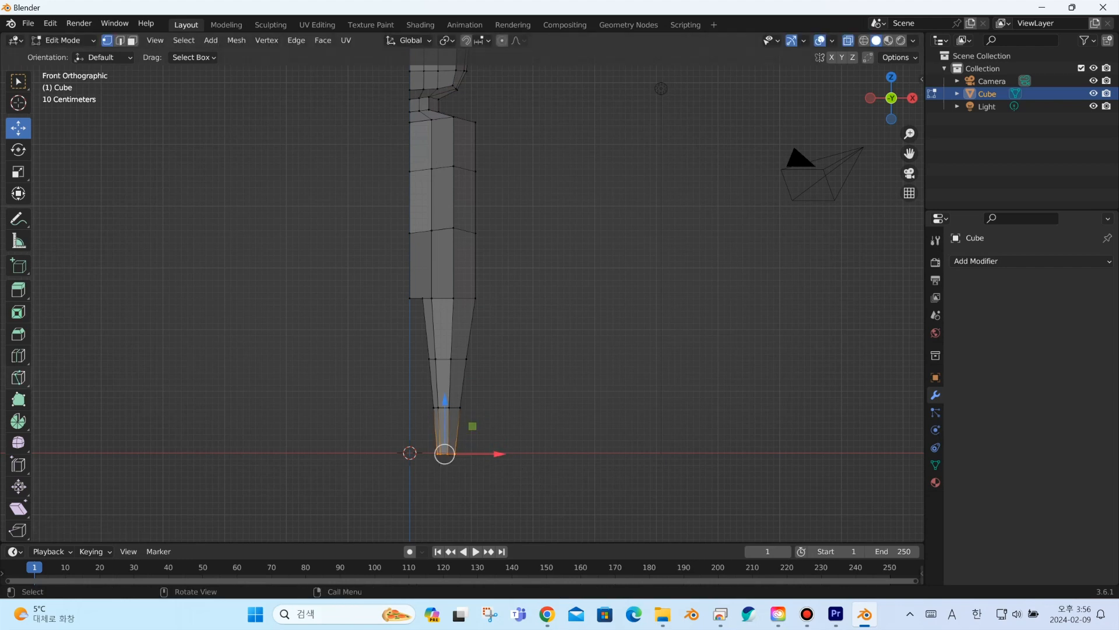
click(19, 355)
drag(420, 429, 420, 435)
click(18, 82)
Extrude the lowest front face of the leg forward along Y to form the foot.
click(350, 321)
shift+middle_drag(358, 324, 318, 133)
scroll(318, 133, up, 4)
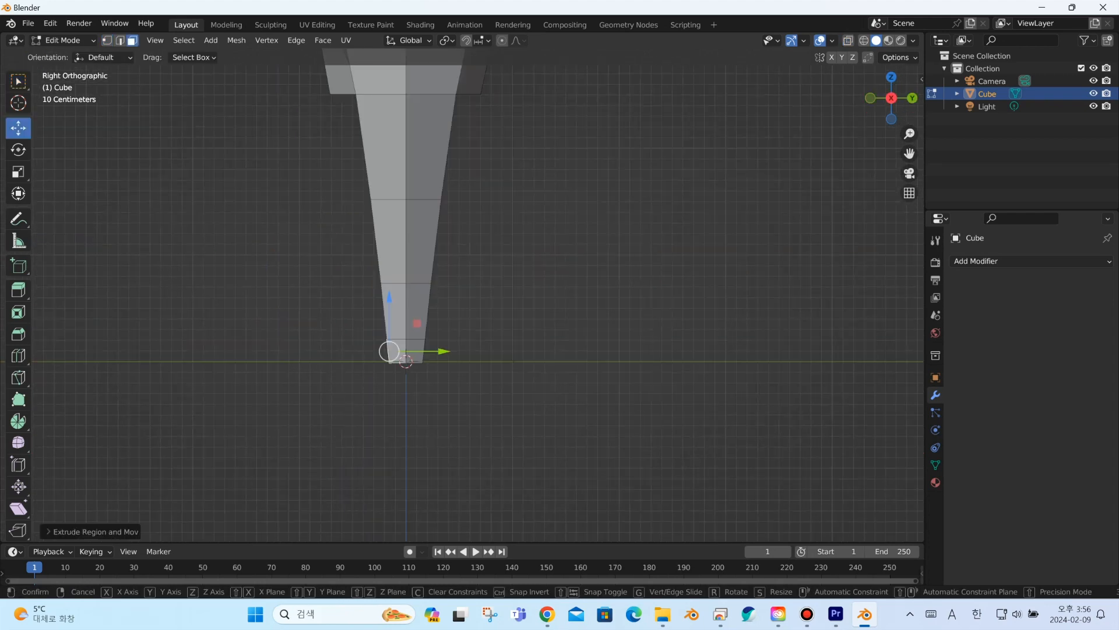
drag(442, 352, 385, 351)
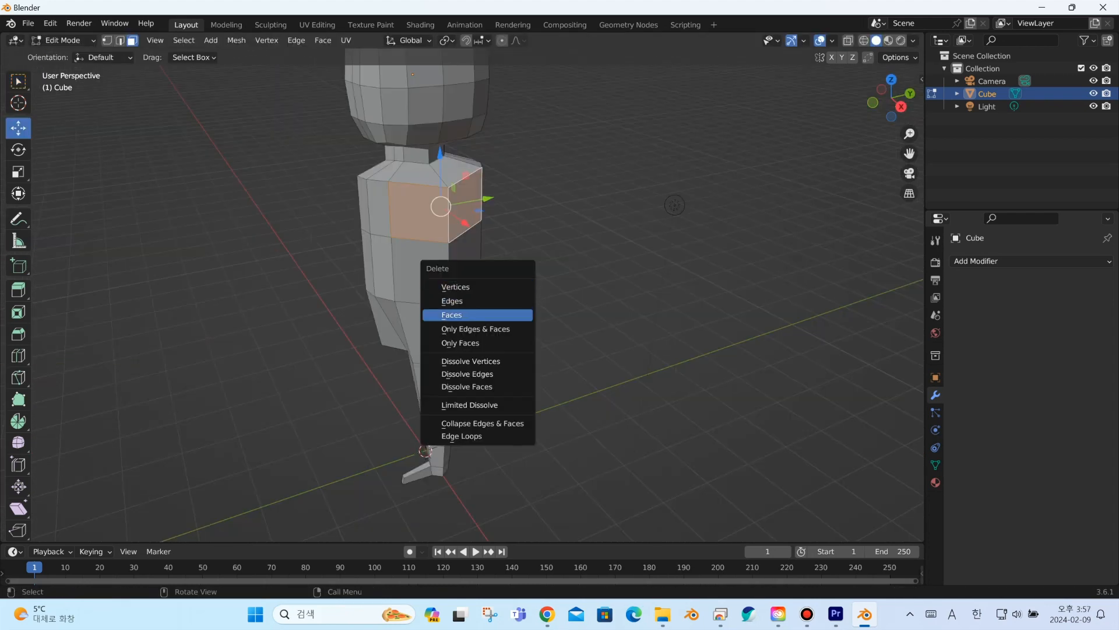
Delete the selected upper side faces of the torso and extrude the opening's edges outward along X as the upper arm.
click(489, 314)
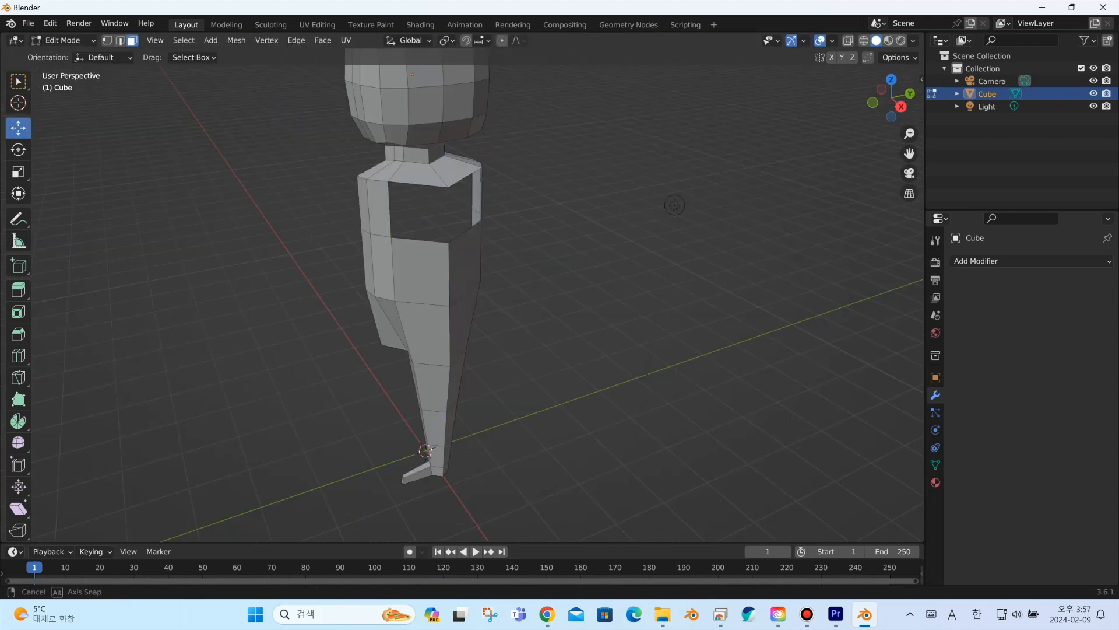
middle_drag(490, 315, 481, 313)
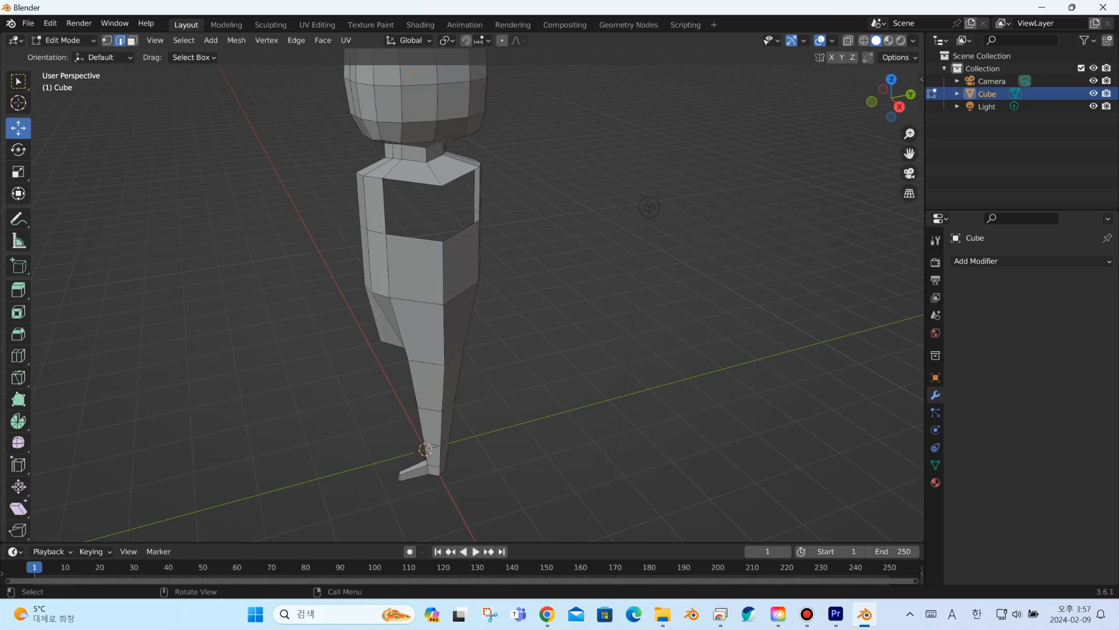
key(KP_1)
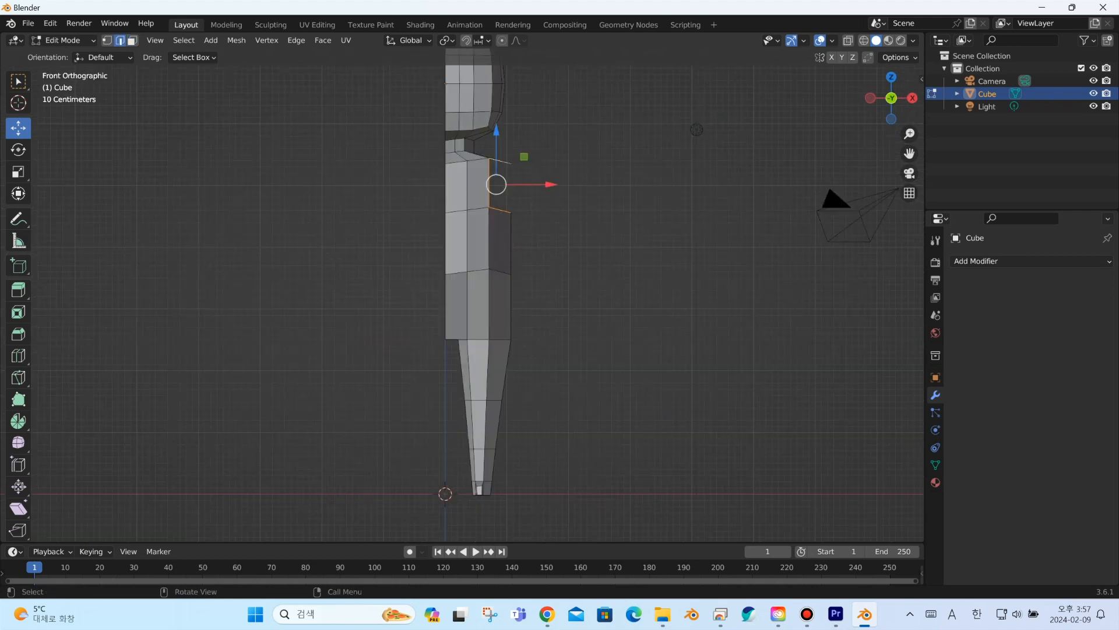
key(e)
key(x)
key(Return)
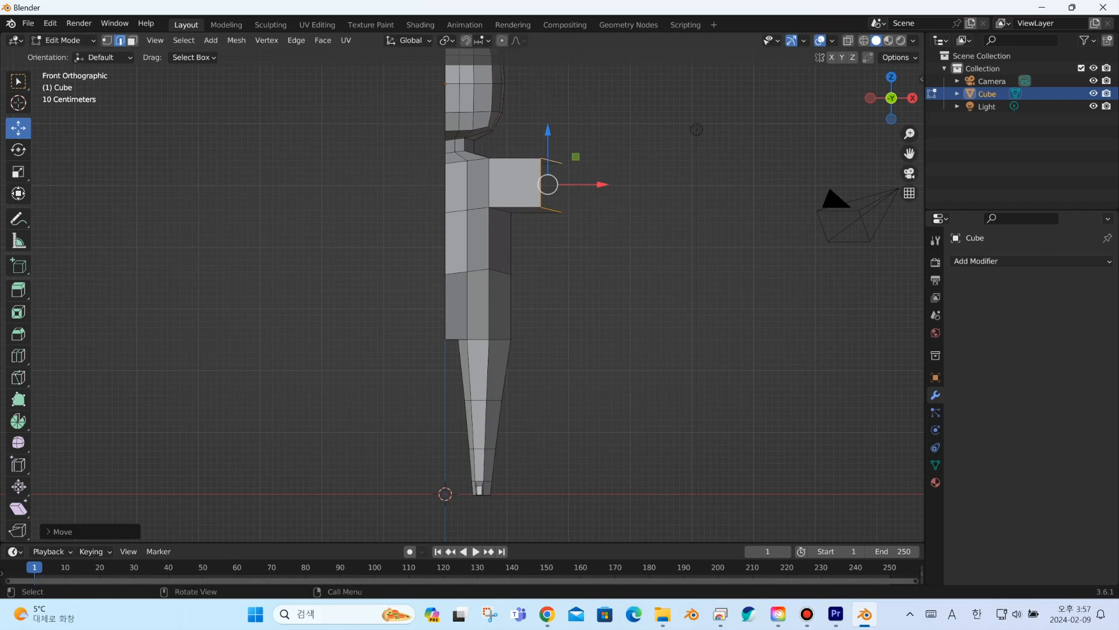
Lower, scale and rotate the arm's open end so the upper arm slopes downward.
key(g)
key(s)
key(r)
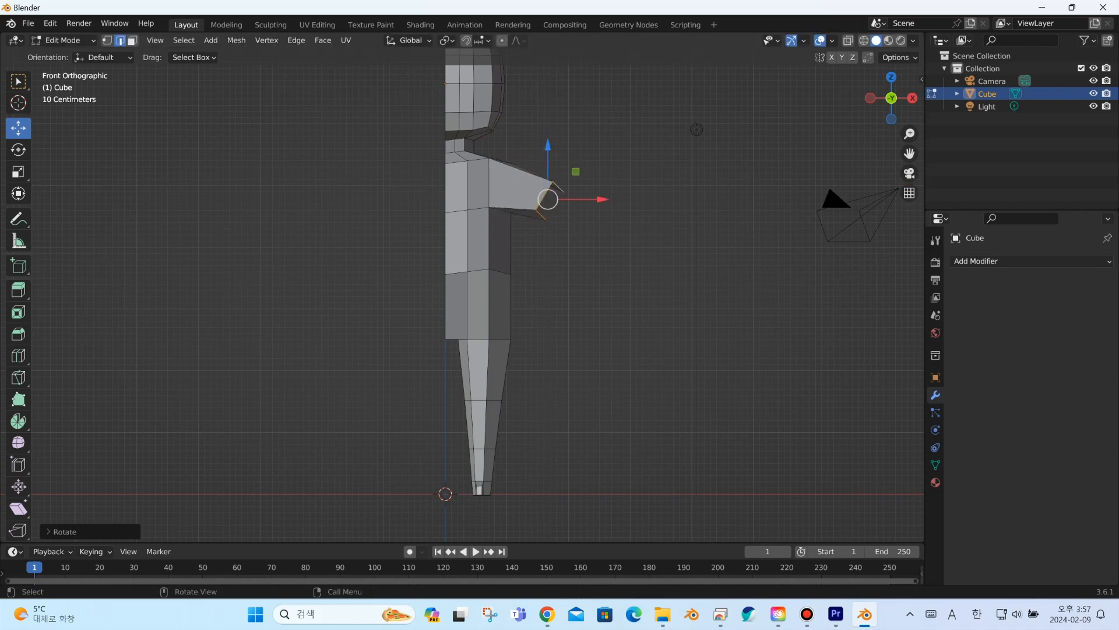
Extrude the arm down and outward in two more segments, scaling the end of each one.
key(e)
key(s)
click(635, 300)
key(e)
key(s)
click(660, 336)
With X-ray on in front view, scale the box-selected arm vertices and lower the shoulder vertices slightly along Z.
key(KP_1)
key(alt+z)
drag(522, 189, 568, 242)
key(s)
drag(498, 153, 525, 177)
drag(509, 107, 510, 115)
Scale the selected vertices along Y, and box-select the hip-level vertices and scale them along Y to about 0.95.
middle_drag(583, 233, 583, 257)
key(s)
key(y)
click(620, 277)
drag(562, 210, 609, 271)
key(s)
key(y)
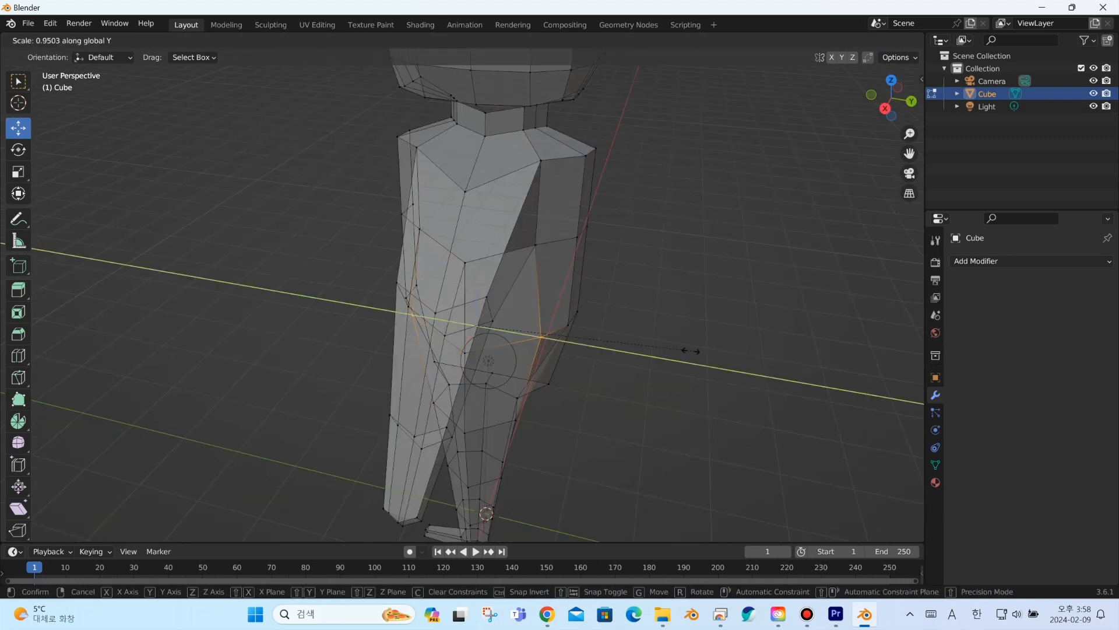
click(690, 350)
key(KP_1)
click(689, 349)
In Object Mode, add a Mirror modifier on the X axis to the half figure and apply it.
scroll(463, 303, down, 5)
key(Tab)
click(1032, 260)
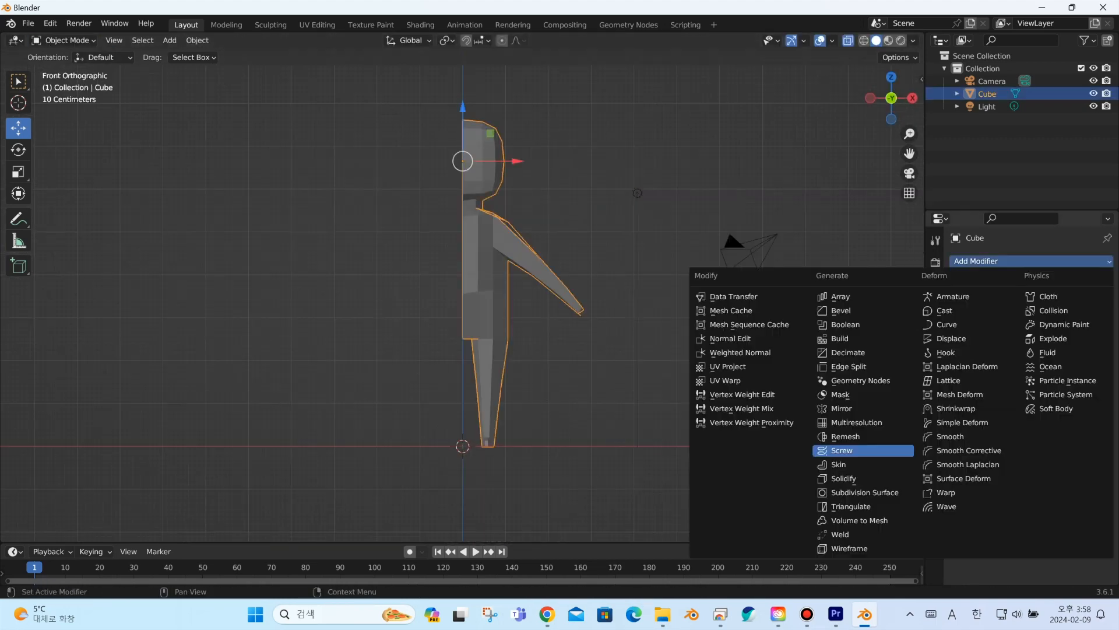
click(852, 408)
key(alt+a)
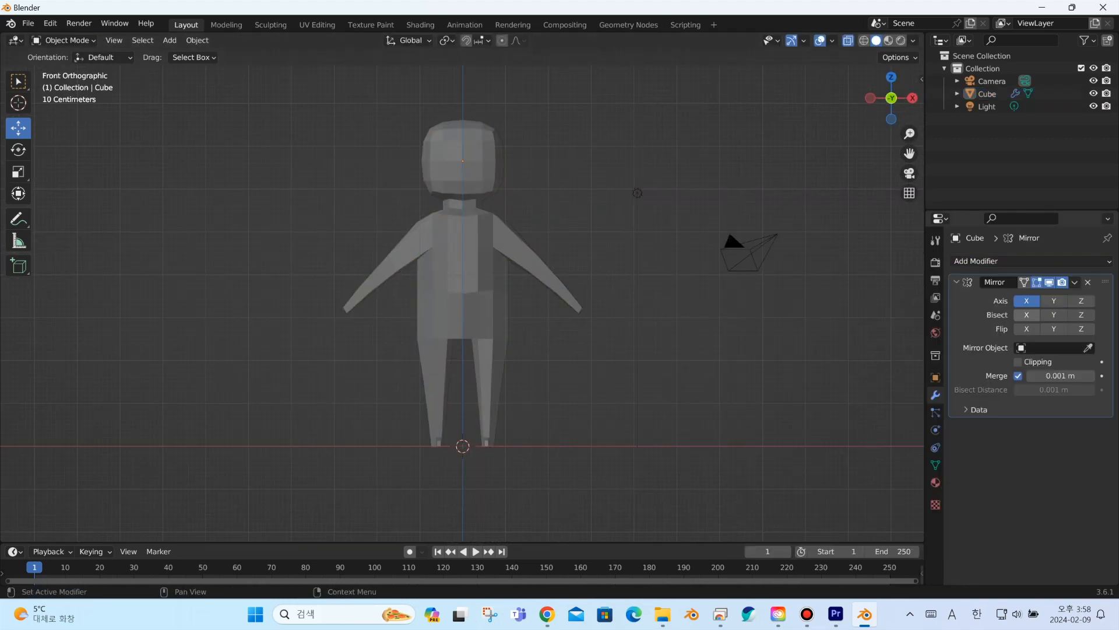
click(1075, 282)
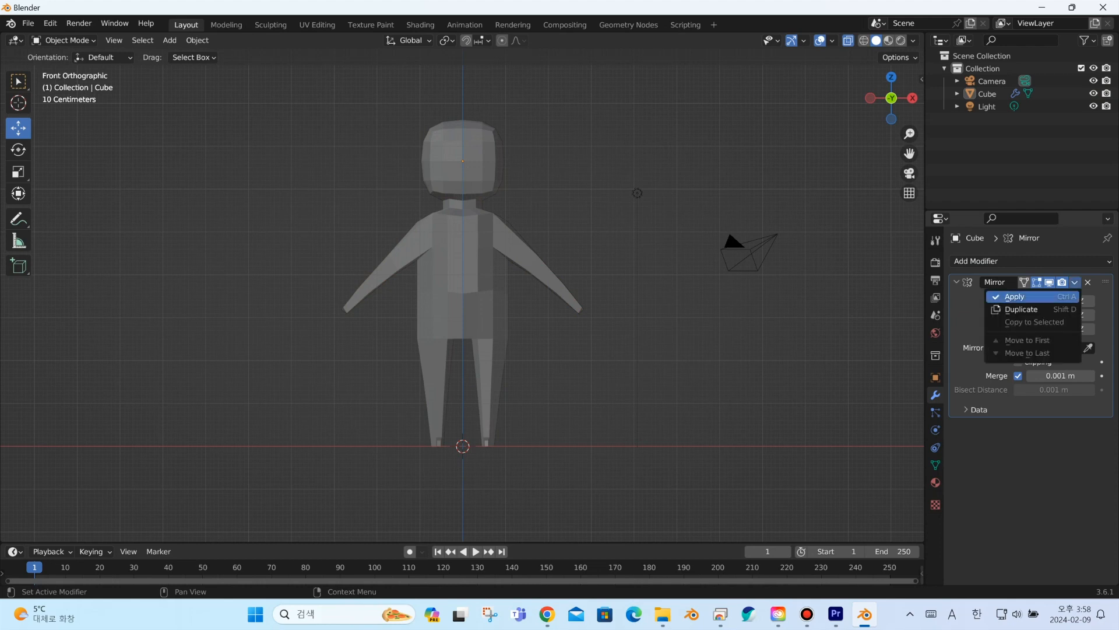
click(1014, 296)
Add a Subdivision Surface modifier with 2 viewport levels to the full figure and shade it smooth.
click(1031, 261)
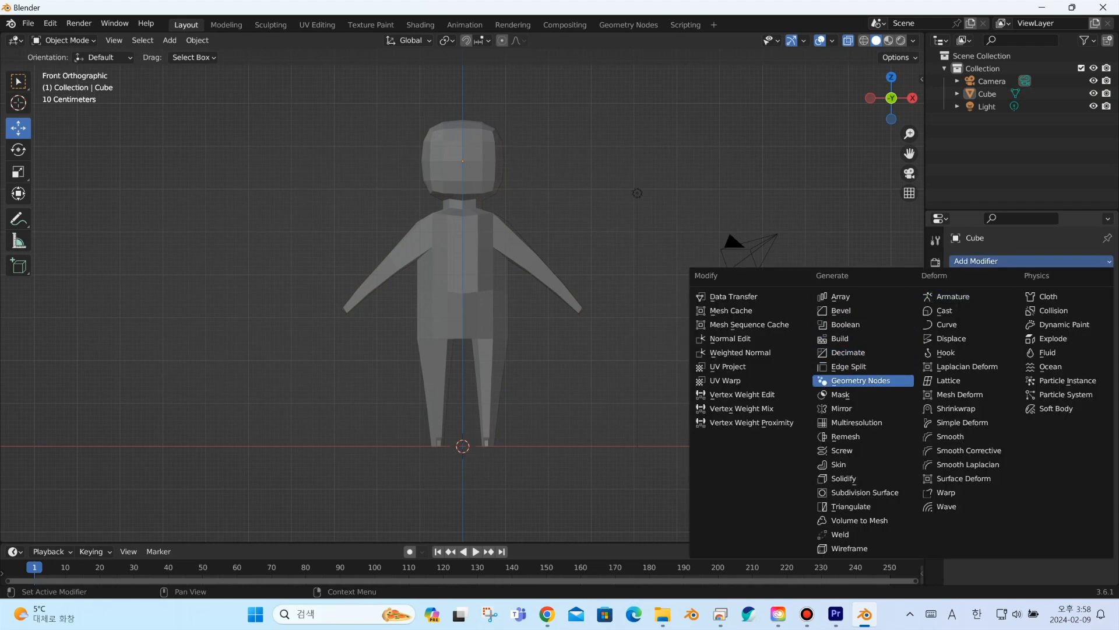
click(865, 492)
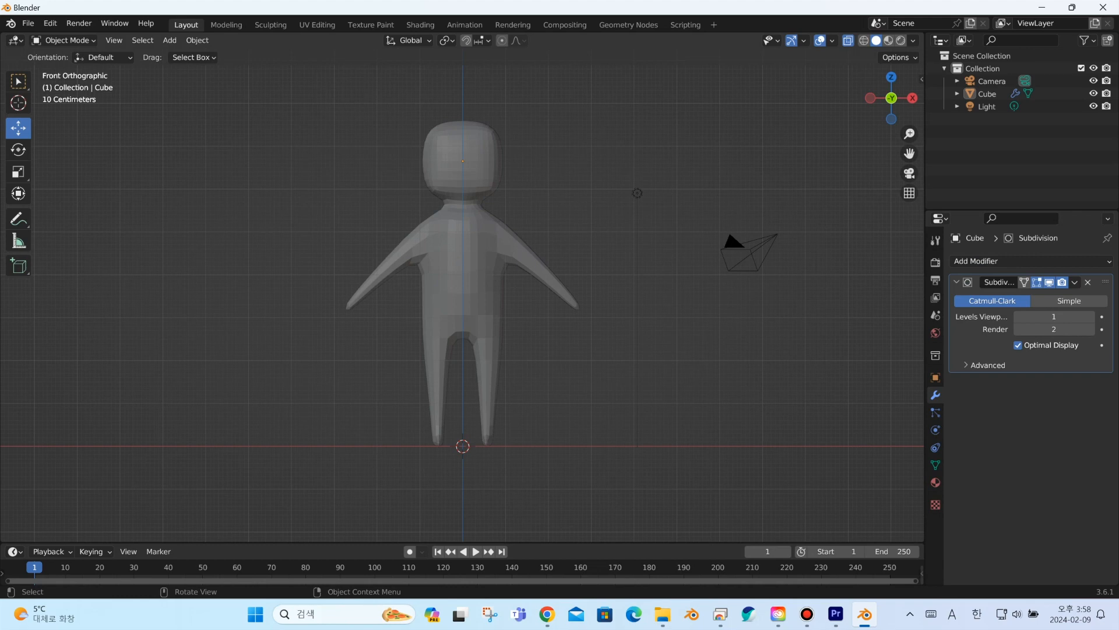
right_click(485, 299)
click(485, 305)
scroll(637, 193, up, 3)
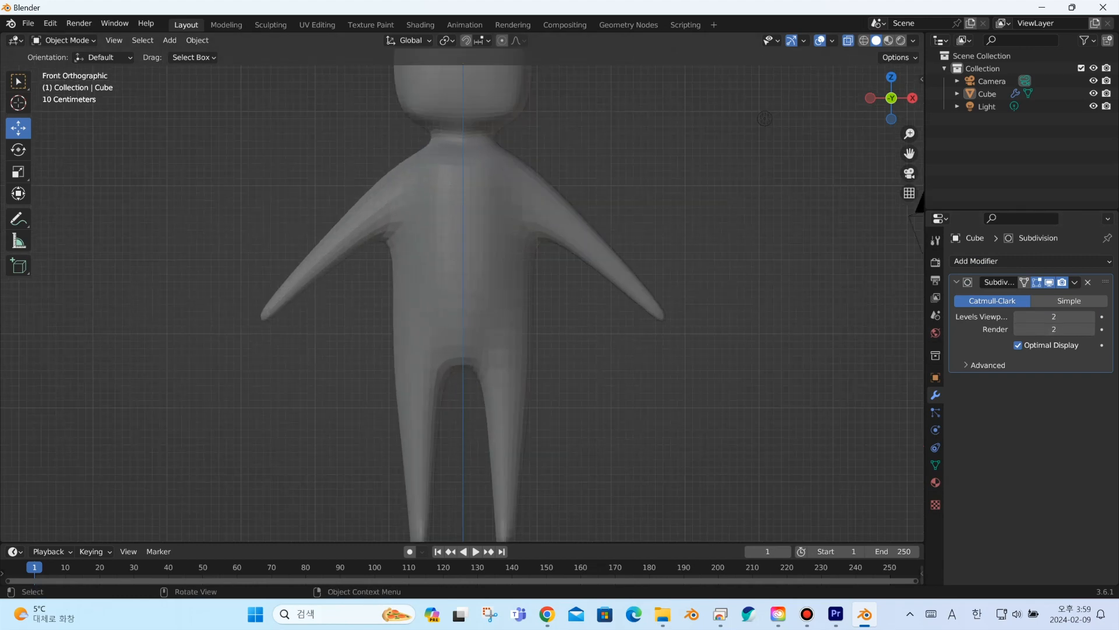
click(462, 63)
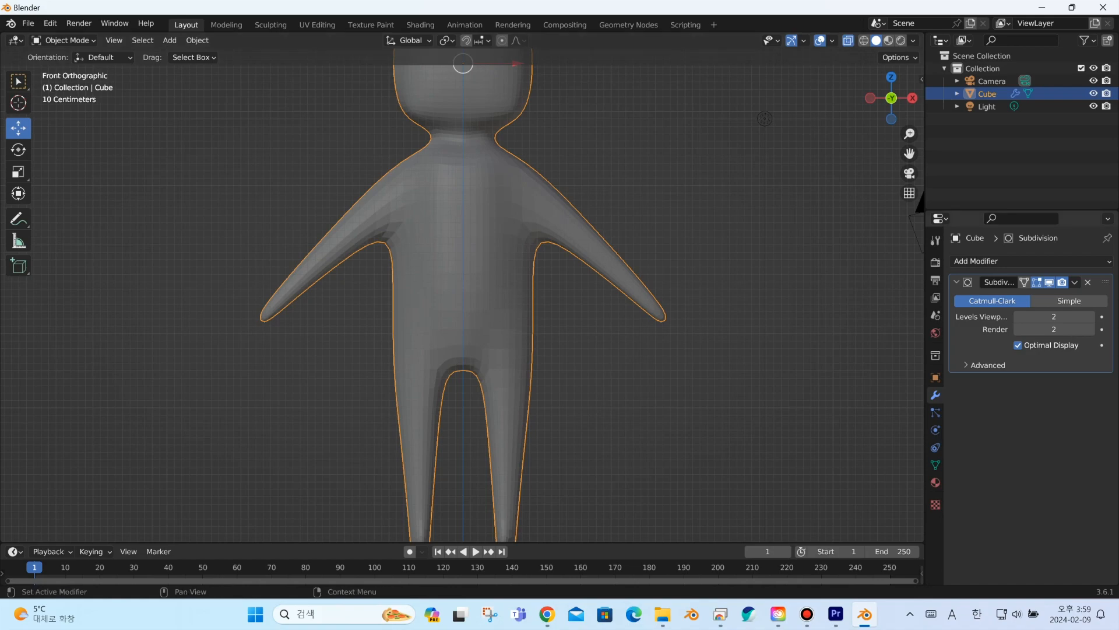